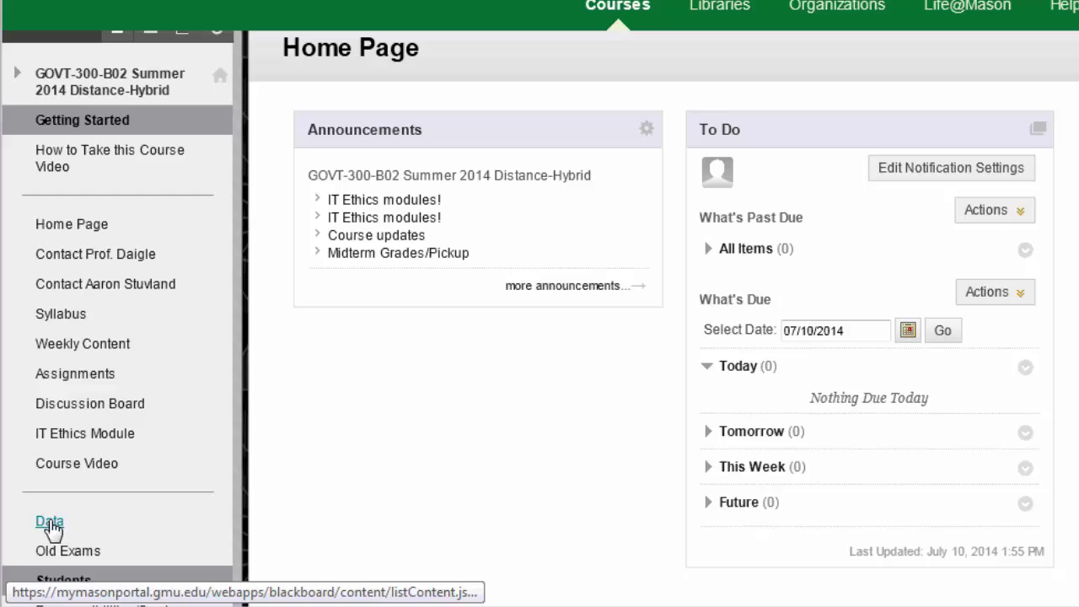
- Leave the Blackboard Learn course page and switch to the NES2008.sav Data Editor in SPSS
{"action": "left_click", "coordinate": [49, 523]}
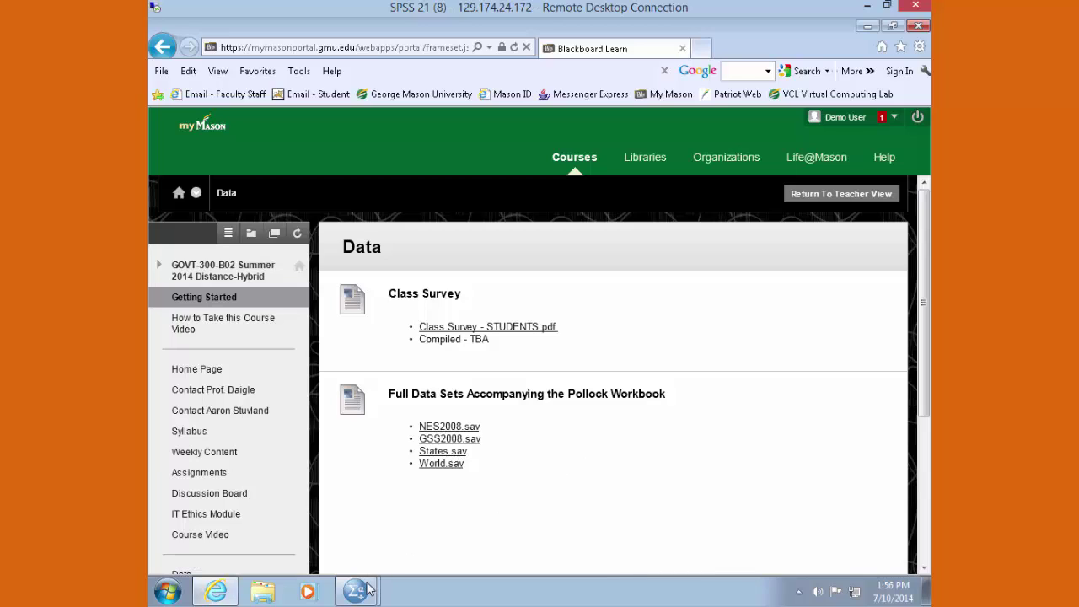
{"action": "mouse_move", "coordinate": [368, 588]}
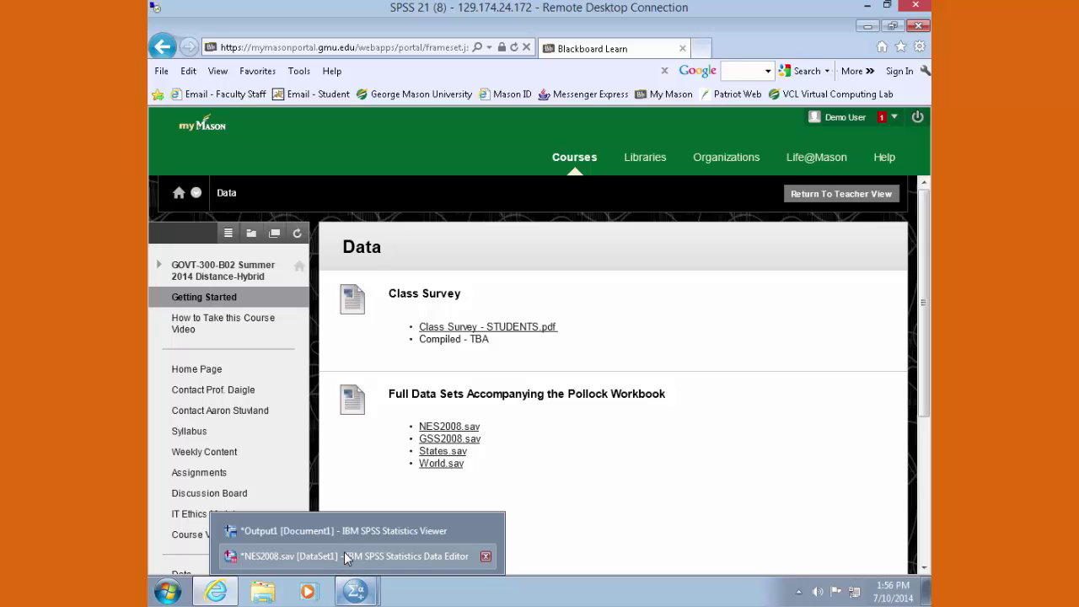
{"action": "left_click", "coordinate": [345, 557]}
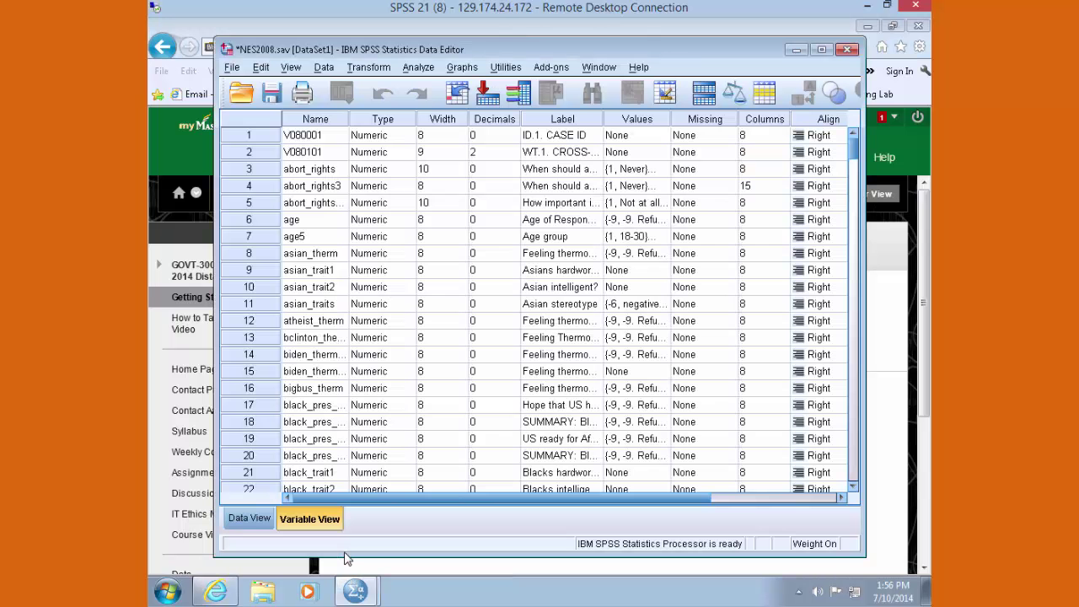
- Maximize the NES2008.sav Data Editor window
{"action": "left_click", "coordinate": [819, 49]}
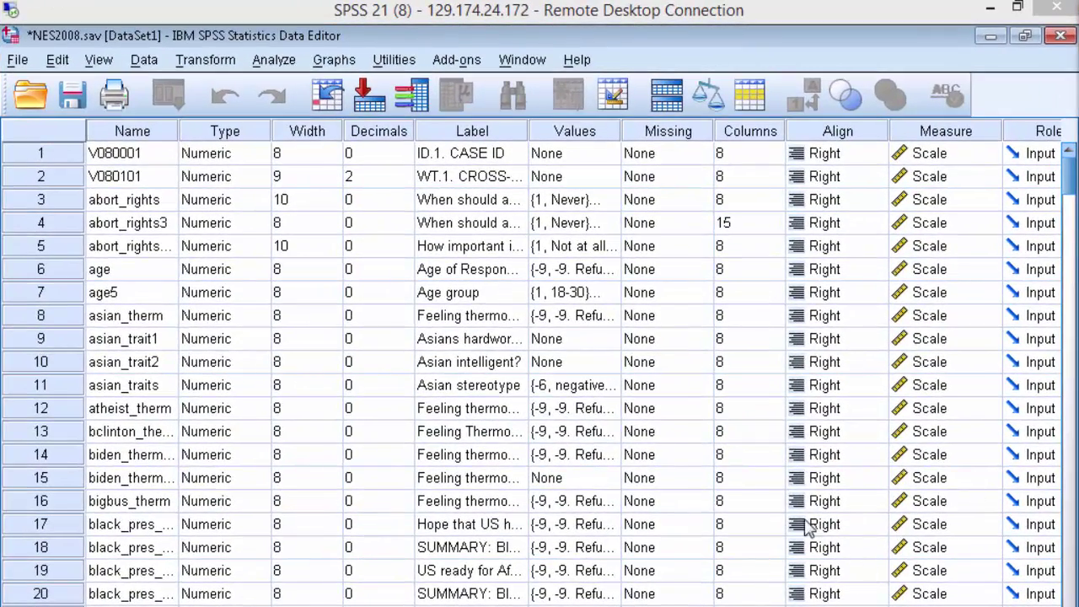
- Open Crosstabs and list the variables by name, sorted alphabetically
{"action": "left_click", "coordinate": [291, 65]}
{"action": "mouse_move", "coordinate": [299, 122]}
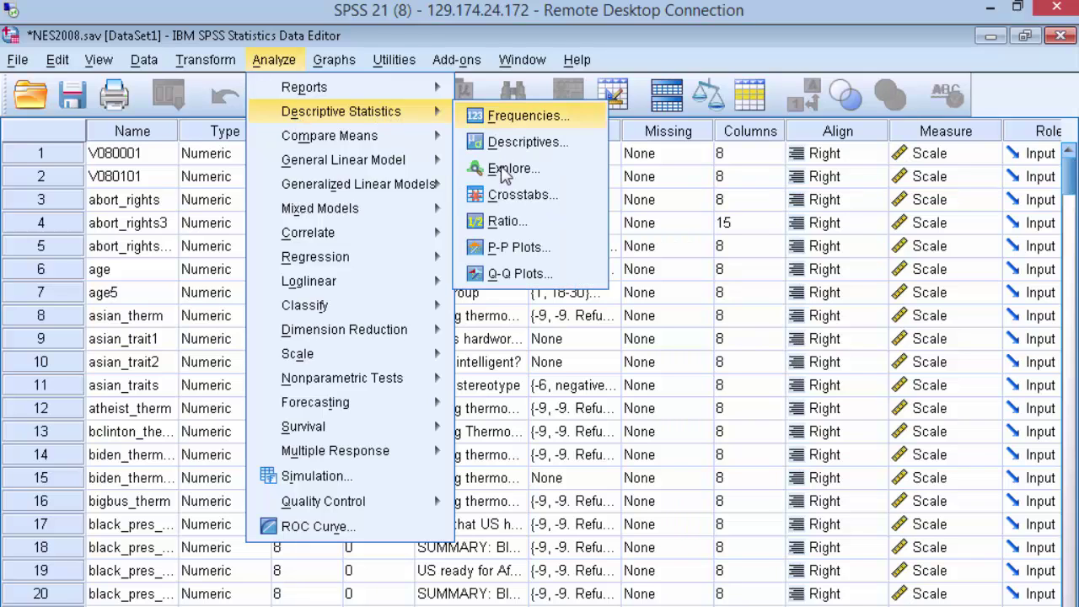
{"action": "left_click", "coordinate": [502, 199]}
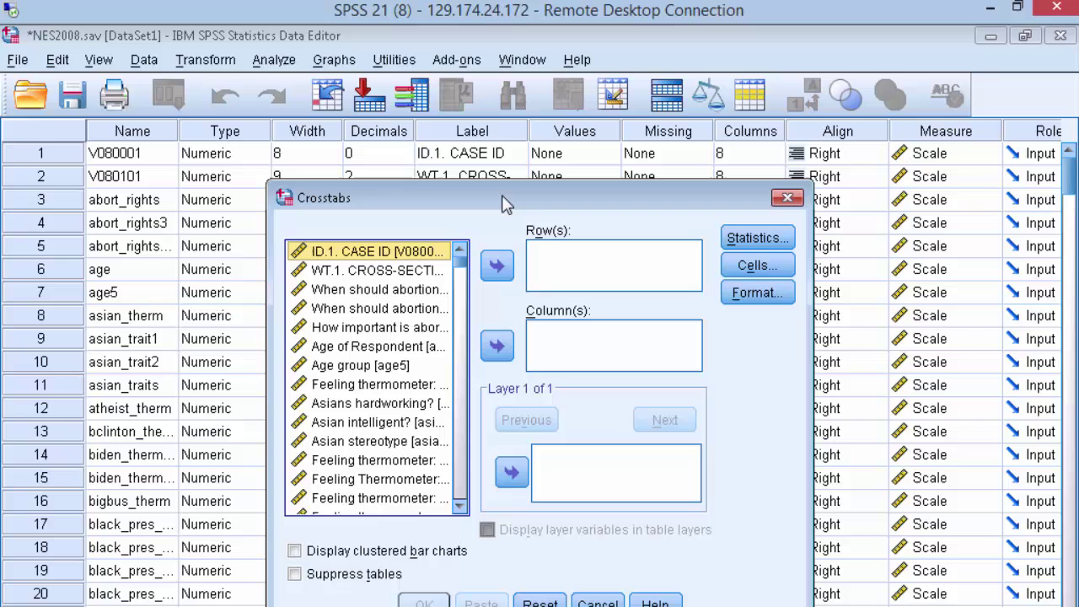
{"action": "right_click", "coordinate": [407, 275]}
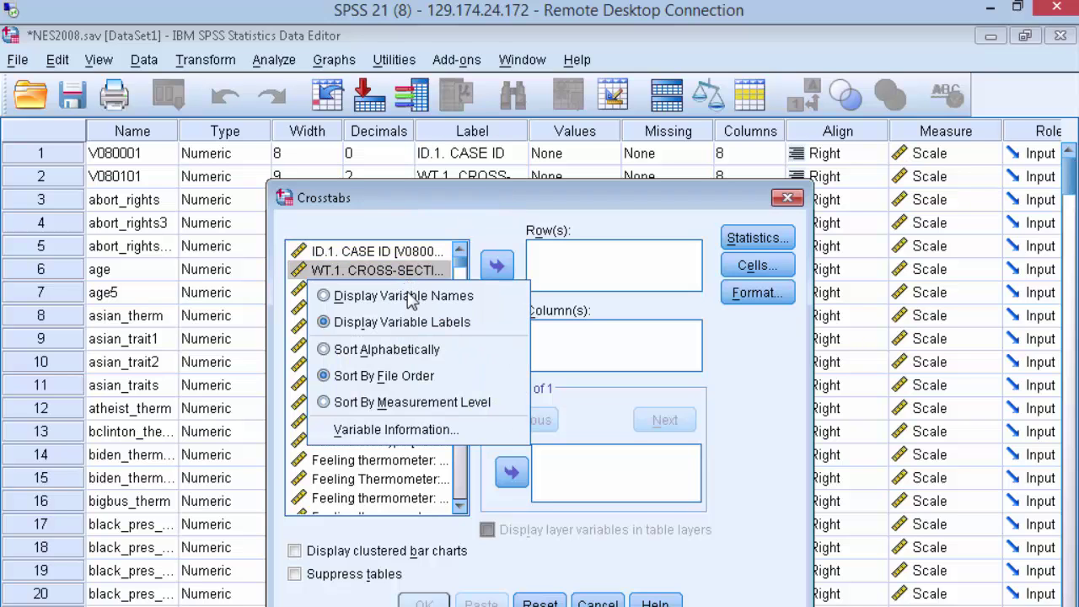
{"action": "left_click", "coordinate": [409, 300]}
{"action": "right_click", "coordinate": [373, 321]}
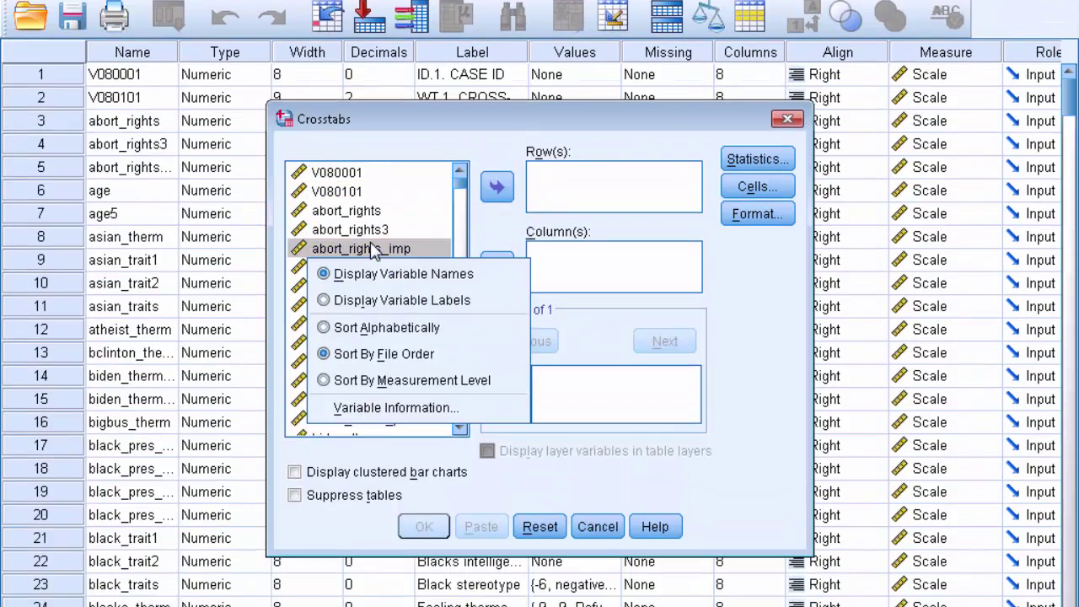
{"action": "left_click", "coordinate": [359, 396]}
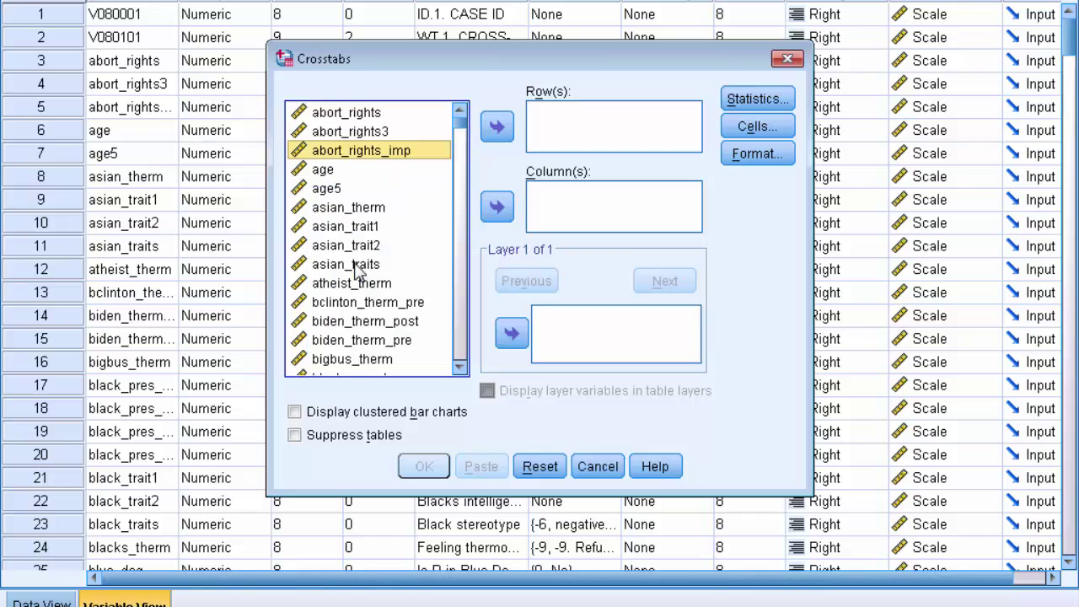
- Move partyid3 into the Row(s) box
{"action": "left_click", "coordinate": [358, 268]}
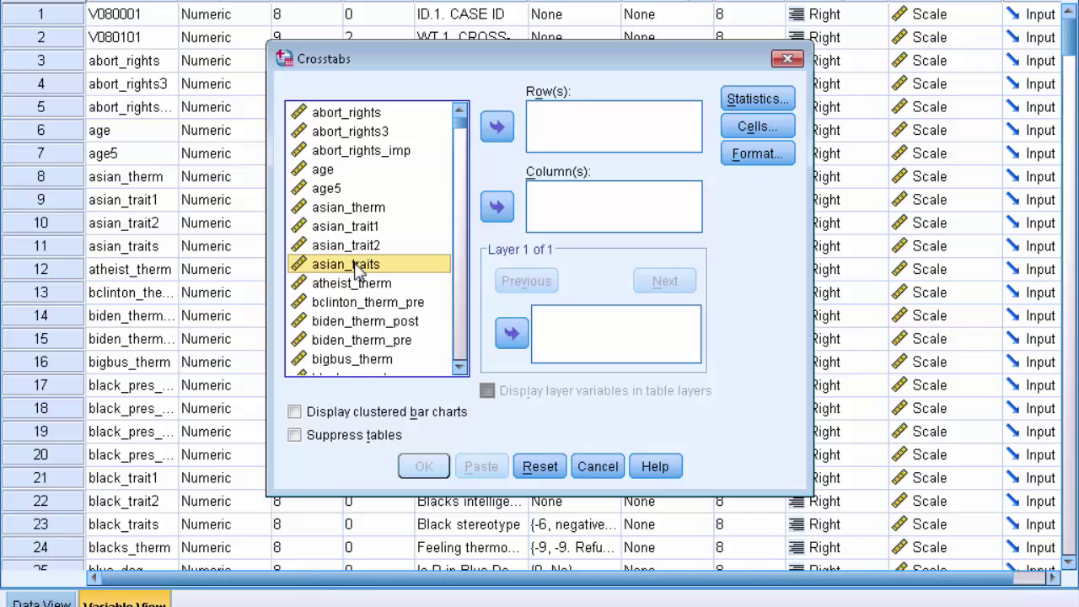
{"action": "key", "text": "p"}
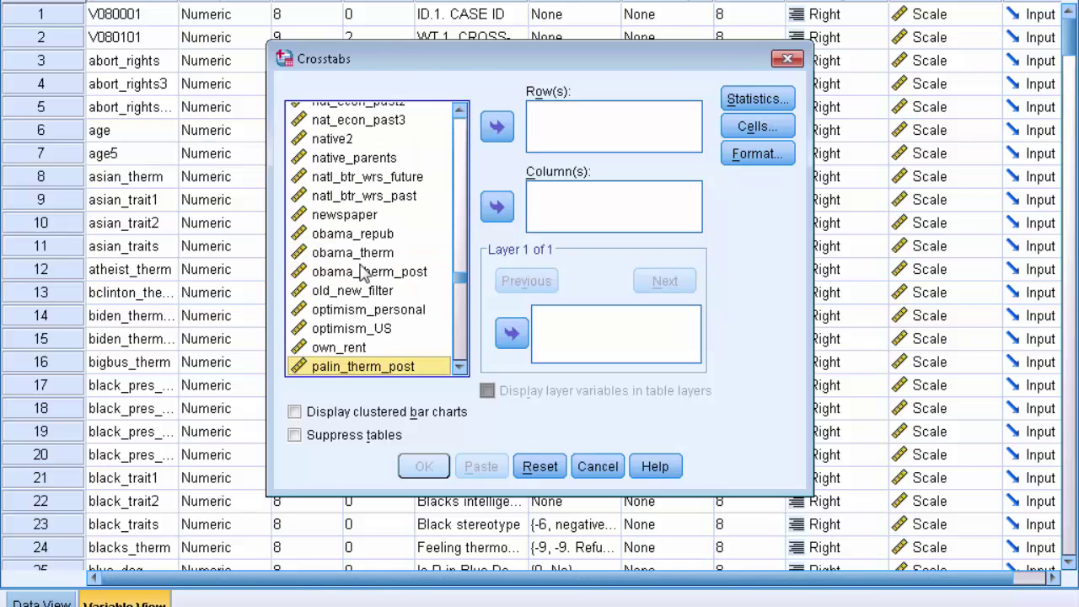
{"action": "left_click", "coordinate": [459, 368]}
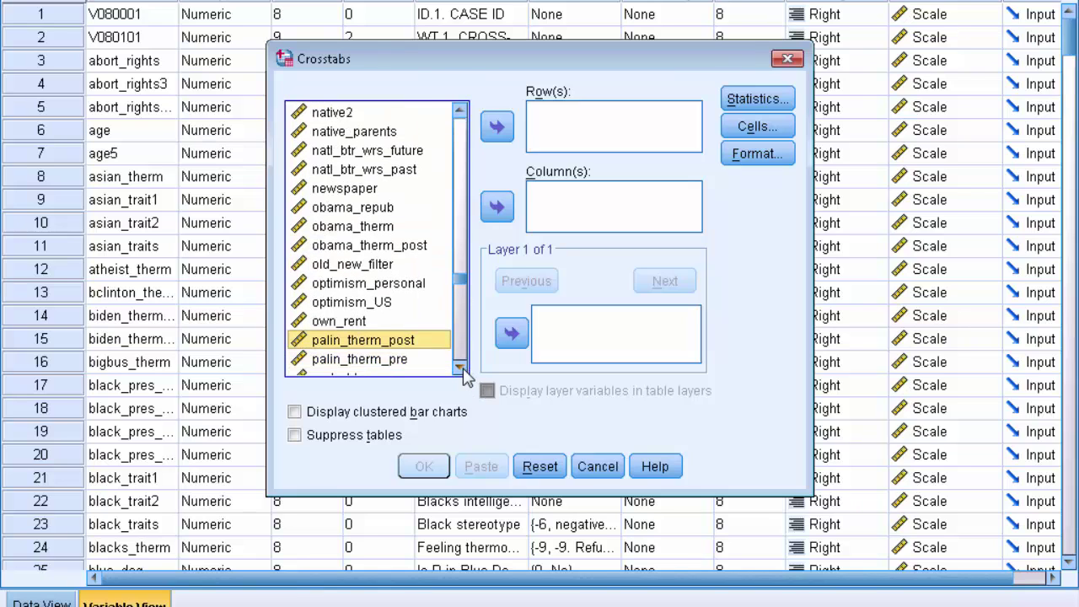
{"action": "left_click", "coordinate": [460, 369]}
{"action": "left_click", "coordinate": [459, 368]}
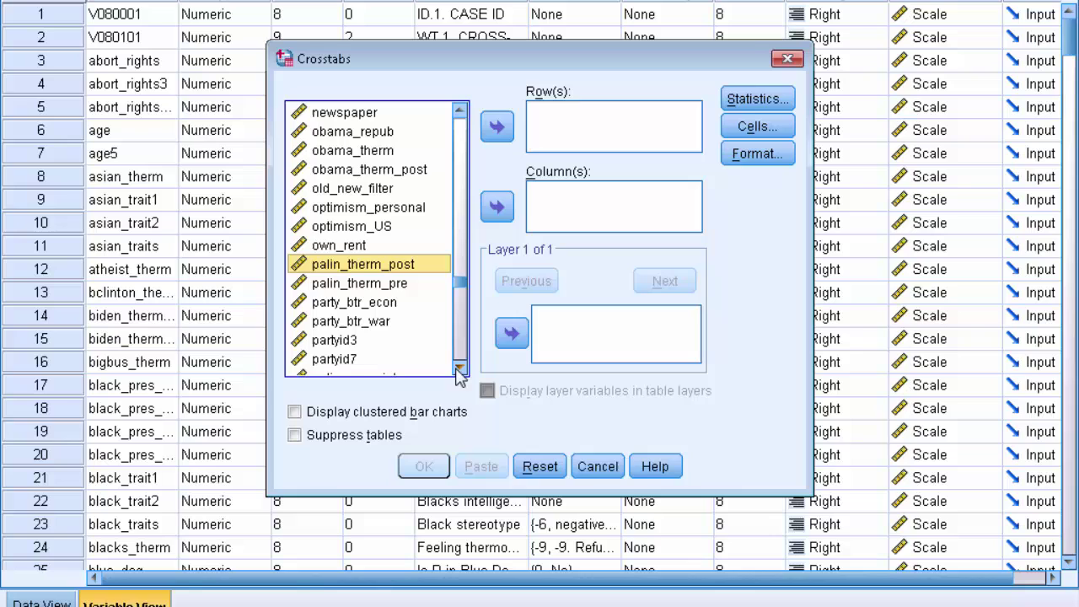
{"action": "left_click", "coordinate": [358, 341]}
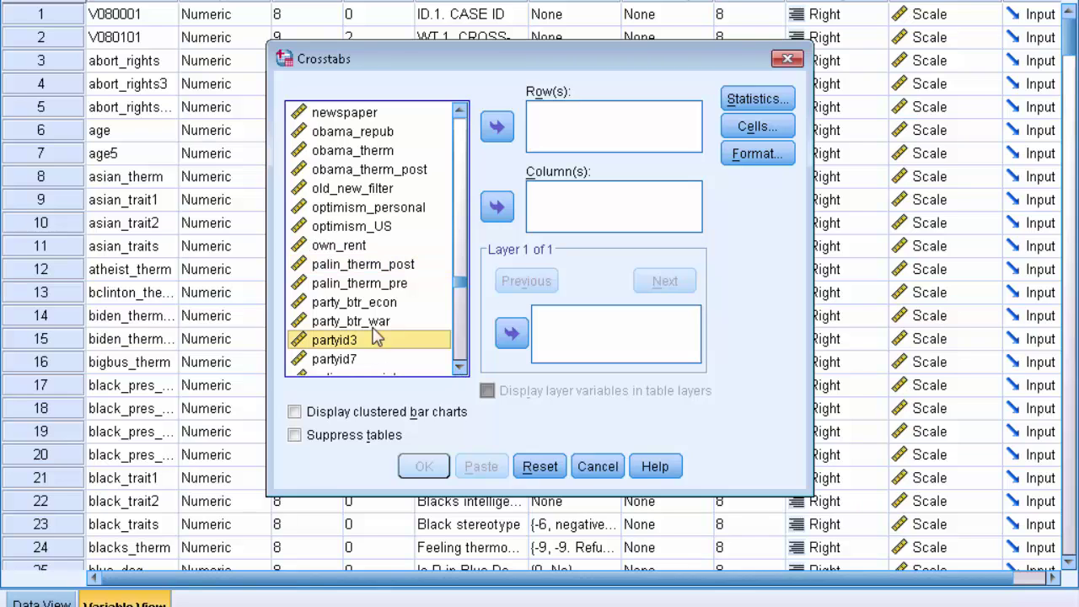
{"action": "left_click", "coordinate": [497, 133]}
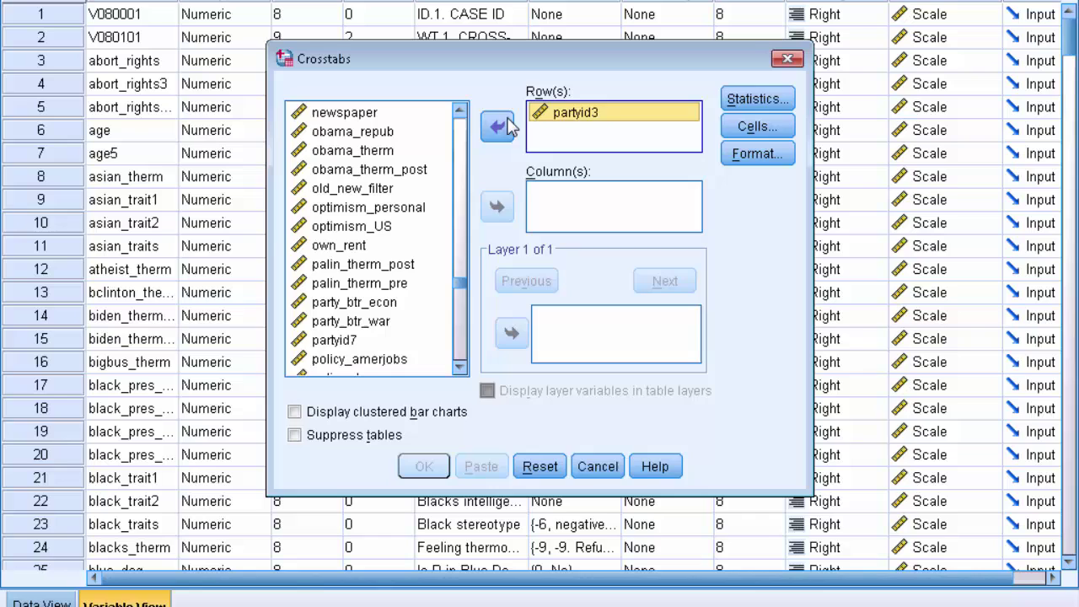
- Move south into the Column(s) box
{"action": "left_click", "coordinate": [401, 212]}
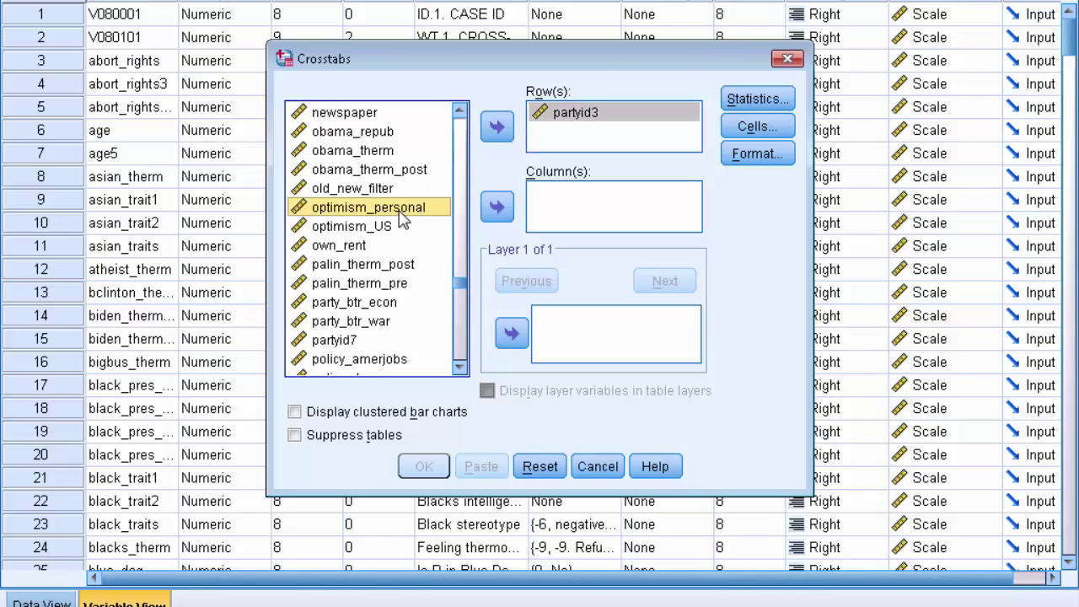
{"action": "key", "text": "s"}
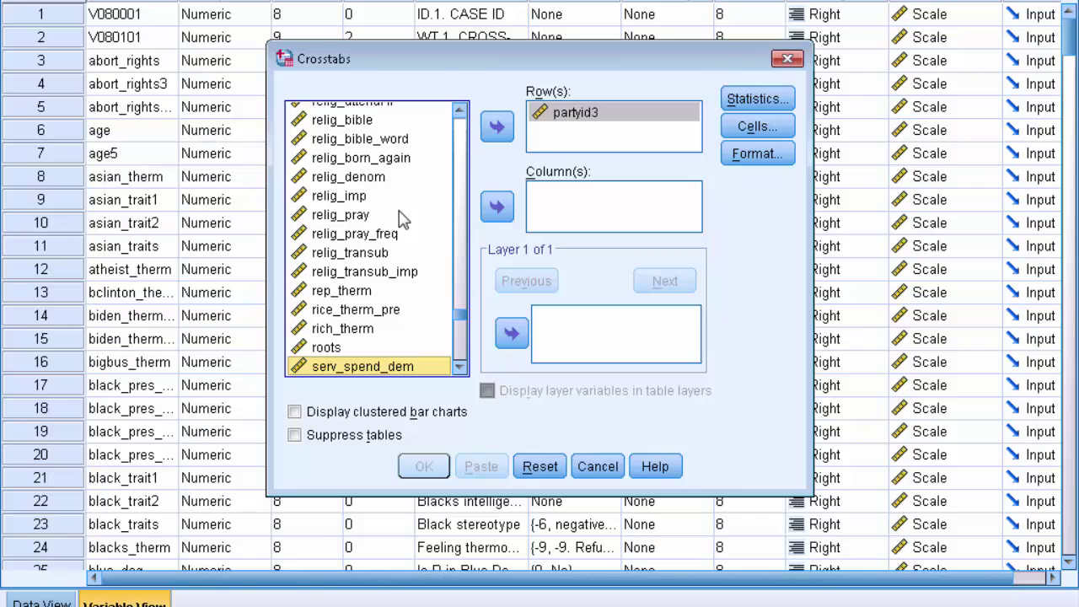
{"action": "scroll", "coordinate": [386, 240], "scroll_direction": "down", "scroll_amount": 5}
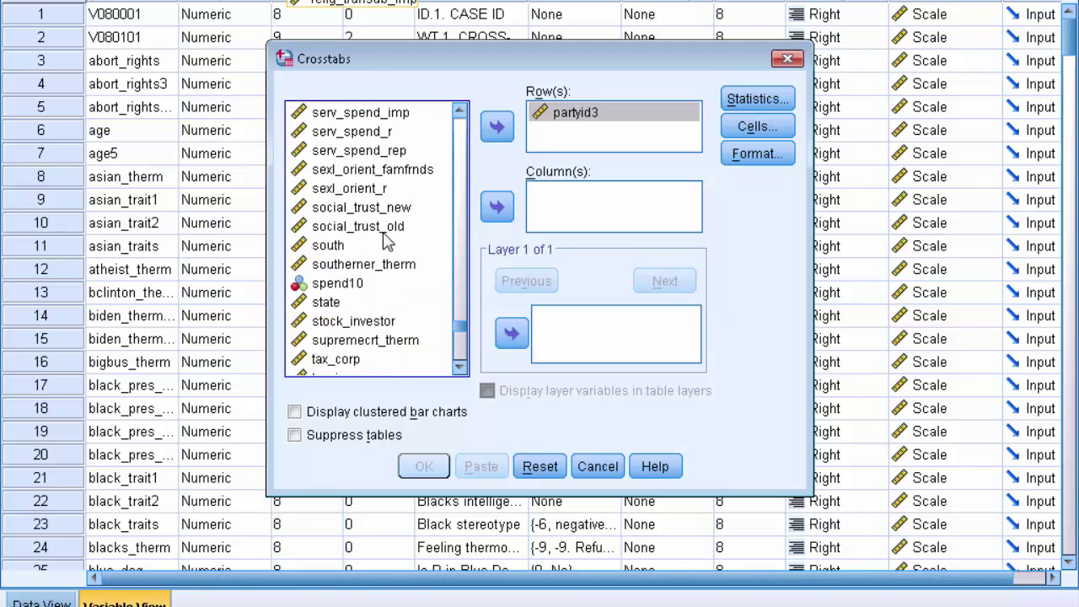
{"action": "left_click", "coordinate": [332, 245]}
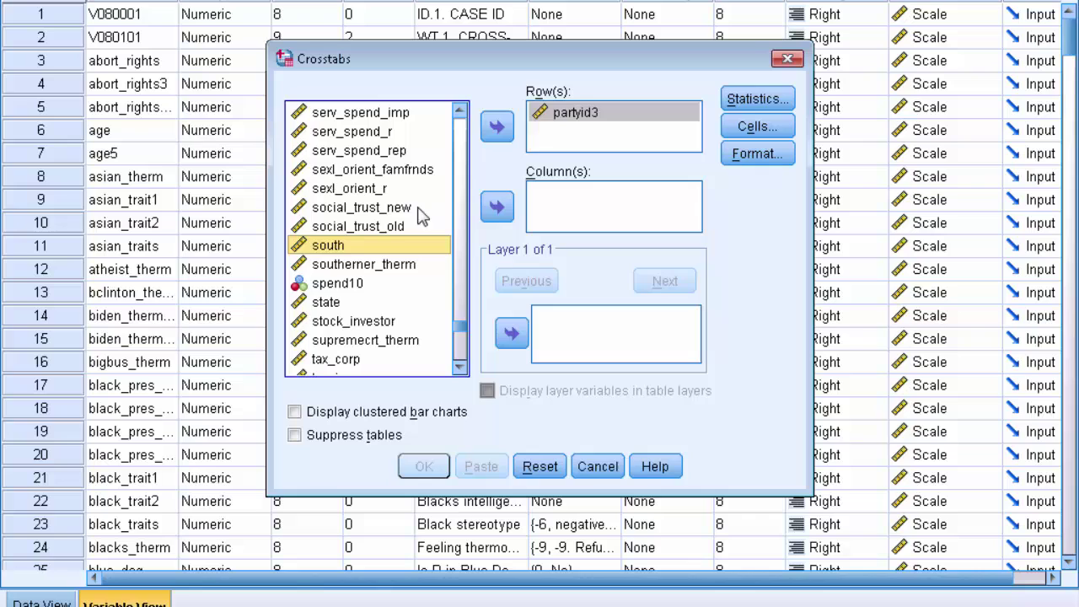
{"action": "left_click", "coordinate": [497, 206]}
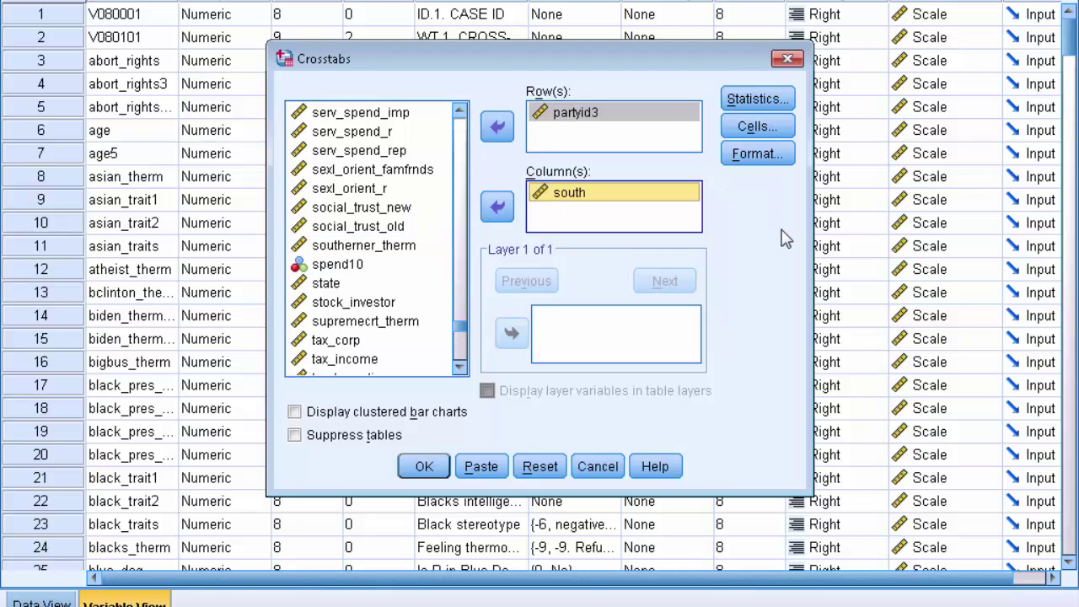
- Request the Chi-square and Phi and Cramer's V statistics
{"action": "left_click", "coordinate": [759, 100]}
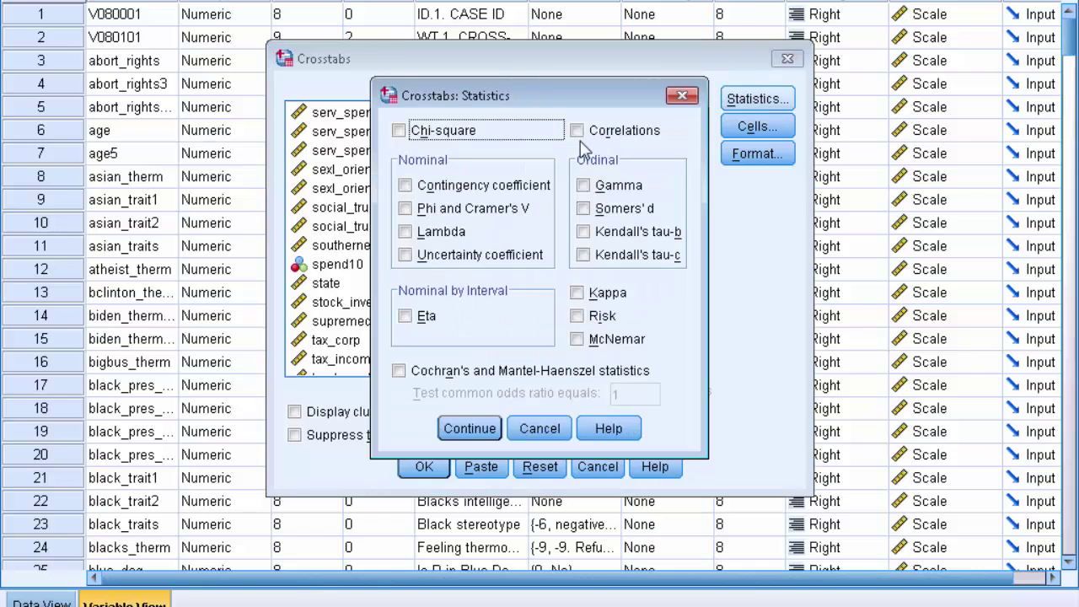
{"action": "left_click", "coordinate": [398, 132]}
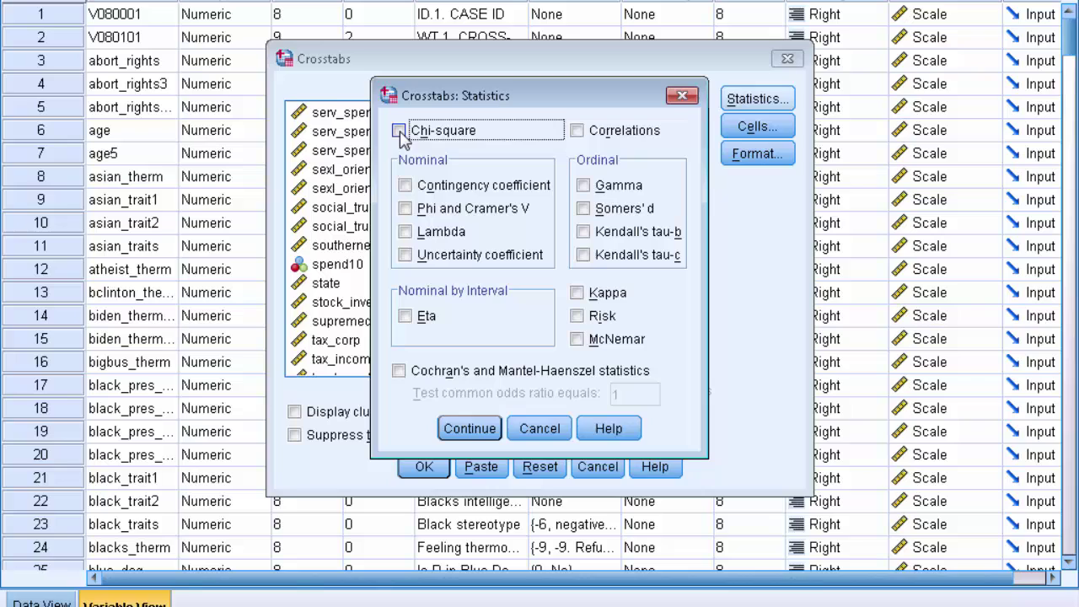
{"action": "left_click", "coordinate": [399, 132]}
{"action": "left_click", "coordinate": [405, 211]}
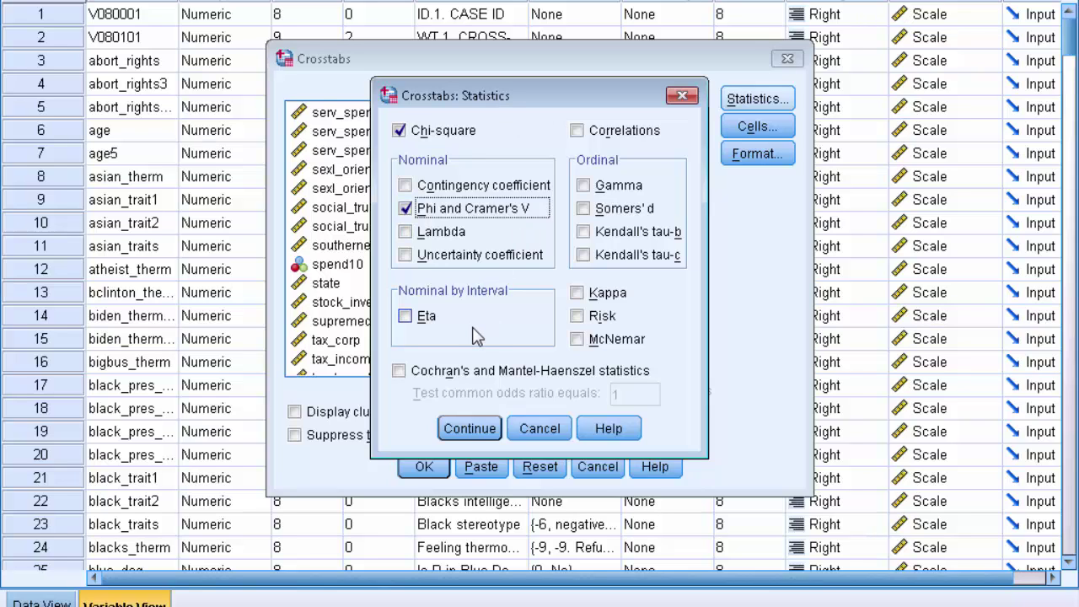
{"action": "left_click", "coordinate": [459, 428]}
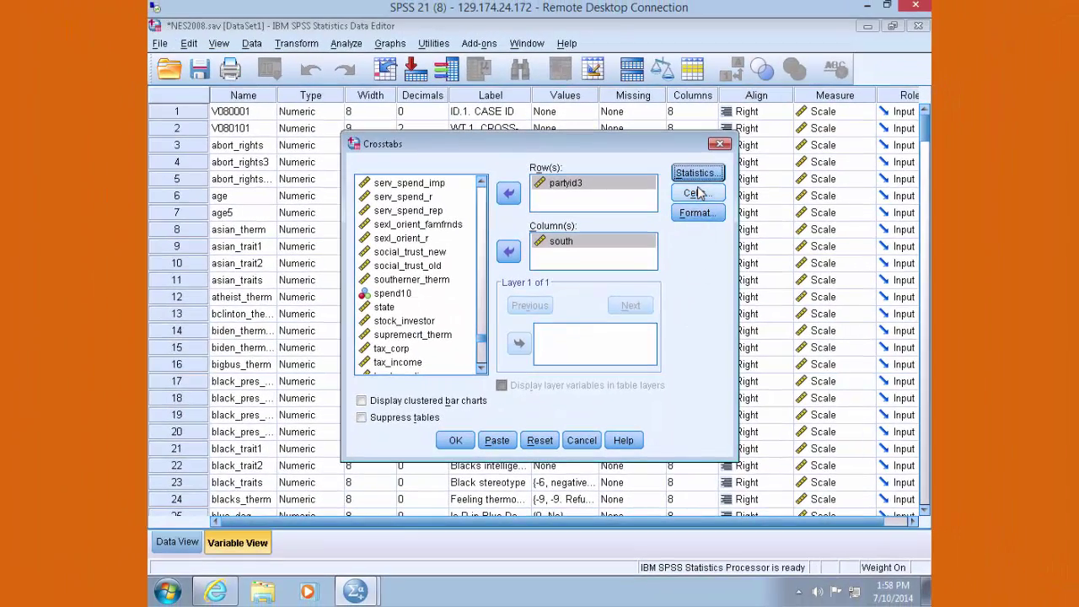
- Show column percentages in the cells and run the crosstab
{"action": "left_click", "coordinate": [711, 178]}
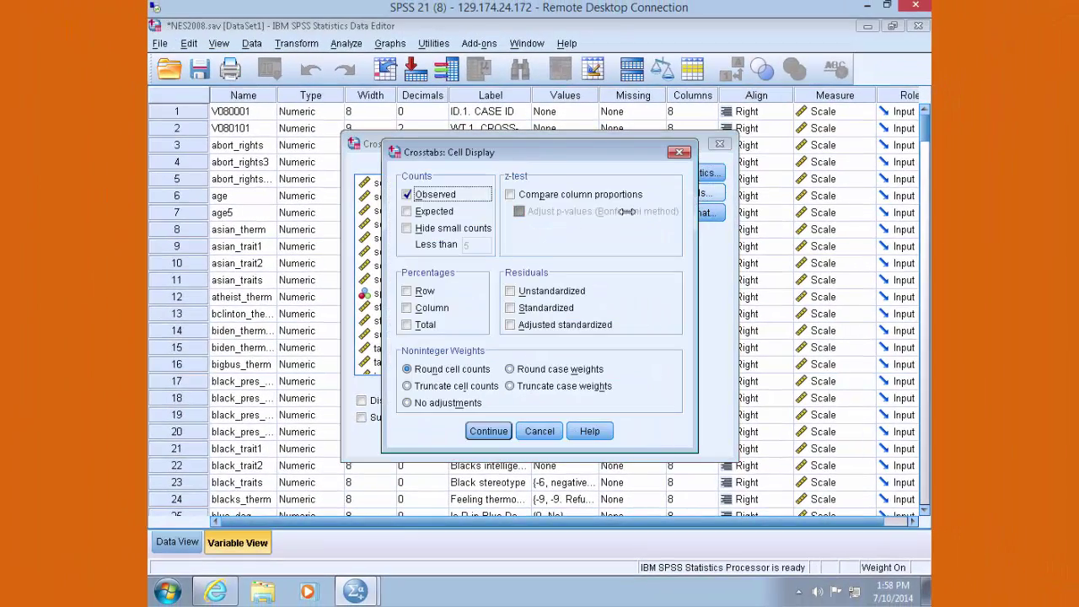
{"action": "left_click", "coordinate": [407, 310]}
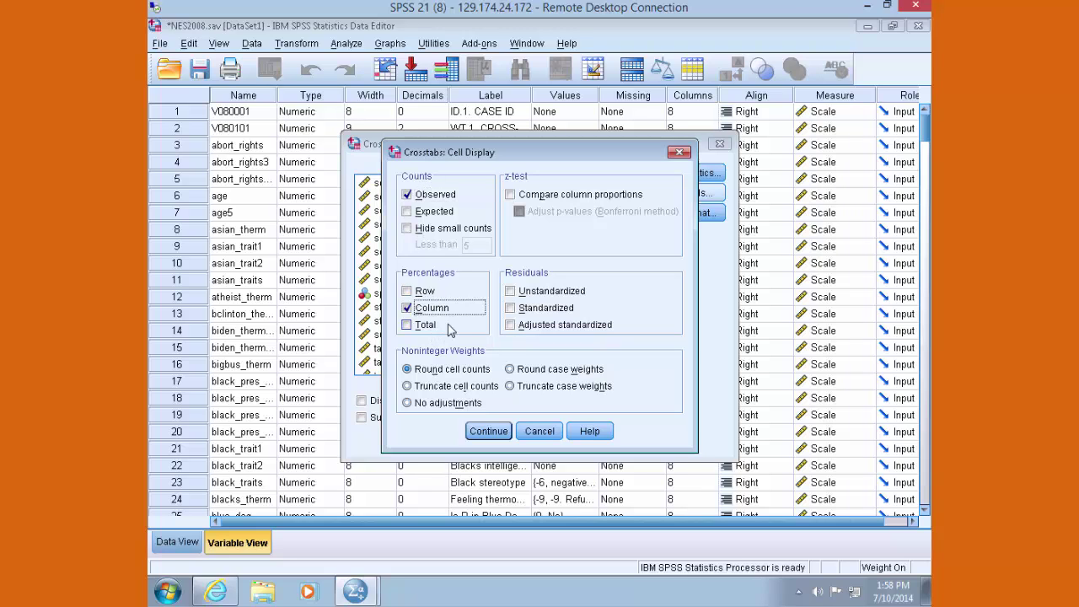
{"action": "left_click", "coordinate": [489, 432]}
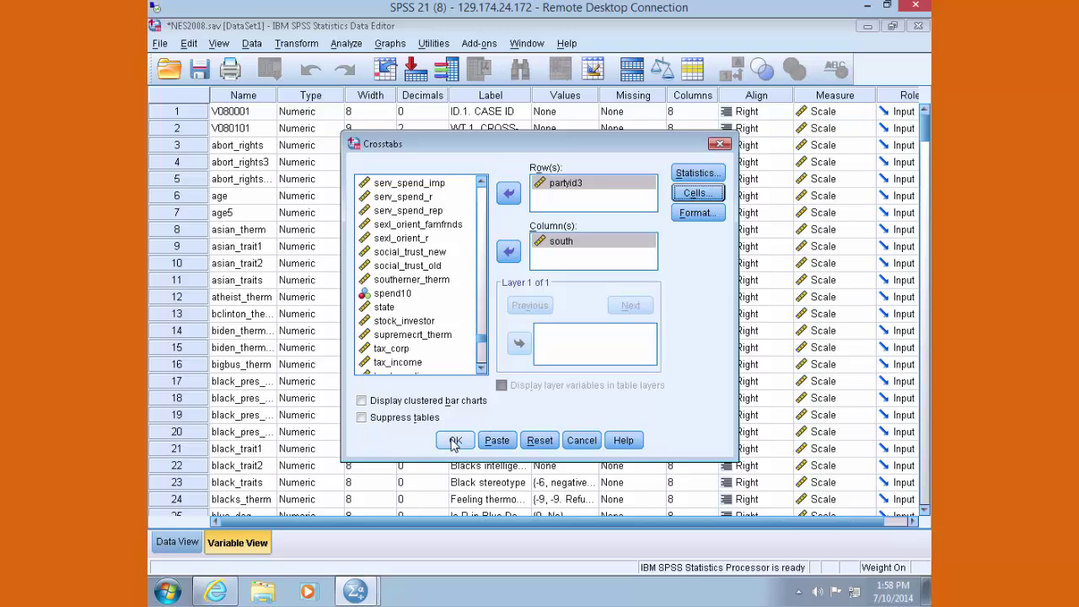
{"action": "left_click", "coordinate": [455, 441]}
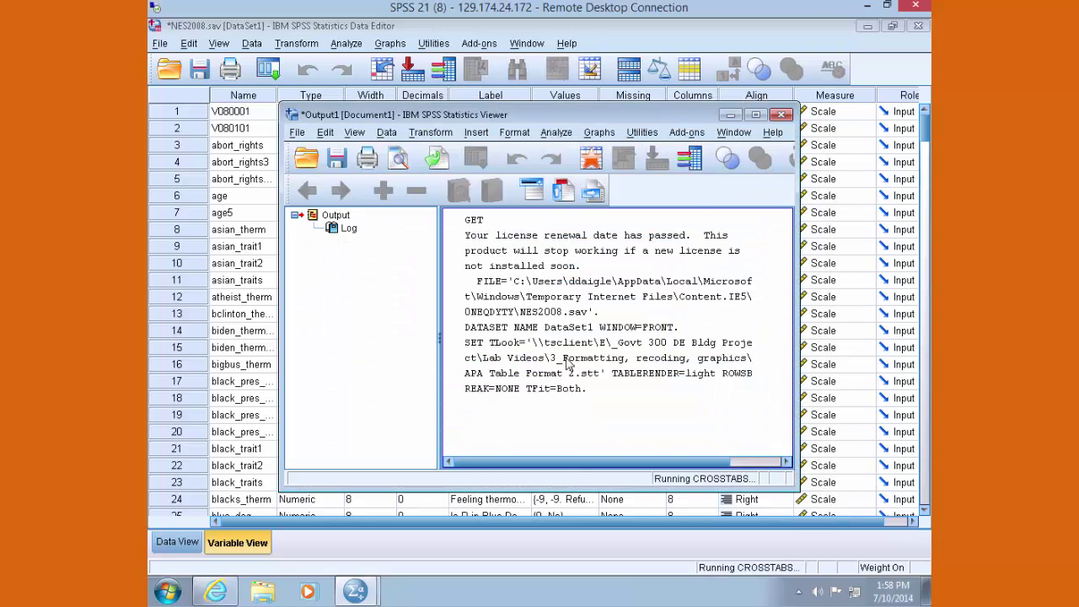
- Maximize the Viewer and look through the Crosstabs, Chi-Square Tests and Symmetric Measures tables
{"action": "left_click", "coordinate": [758, 115]}
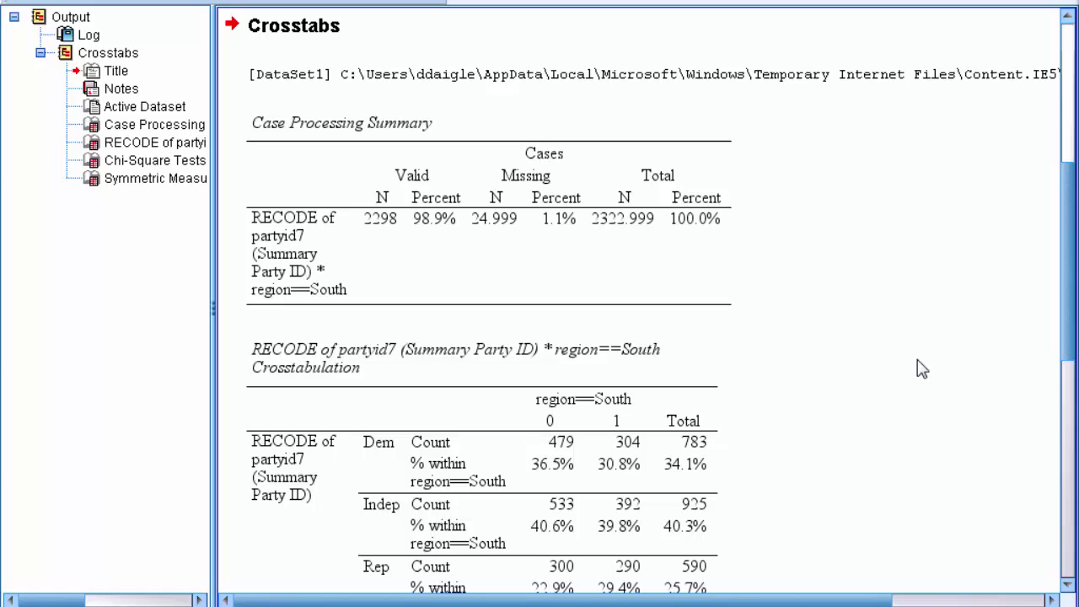
{"action": "scroll", "coordinate": [919, 367], "scroll_direction": "down", "scroll_amount": 3}
{"action": "scroll", "coordinate": [922, 369], "scroll_direction": "down", "scroll_amount": 2}
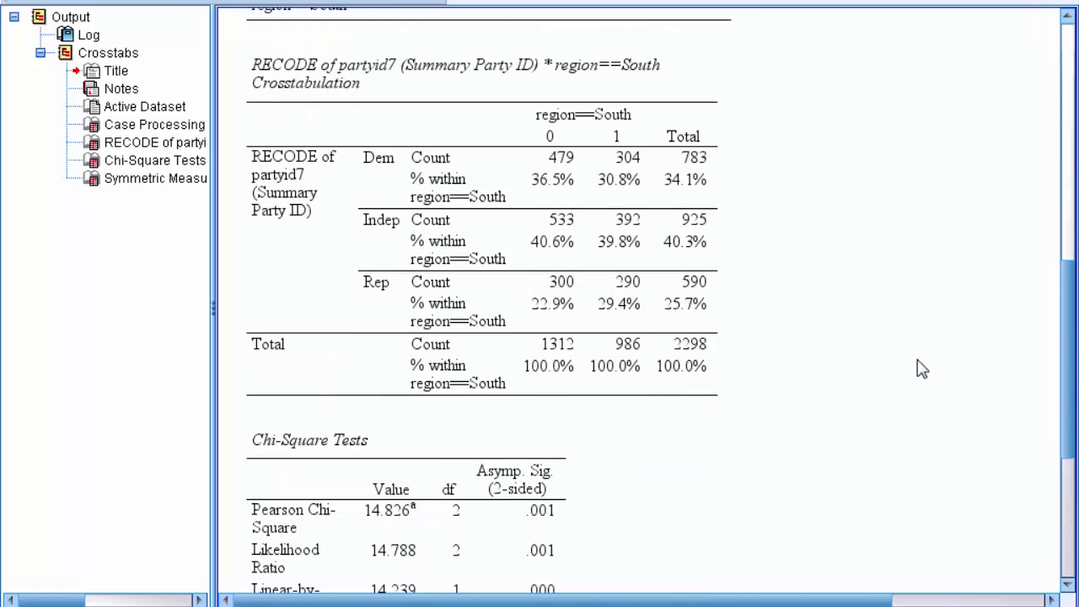
{"action": "scroll", "coordinate": [921, 369], "scroll_direction": "down", "scroll_amount": 2}
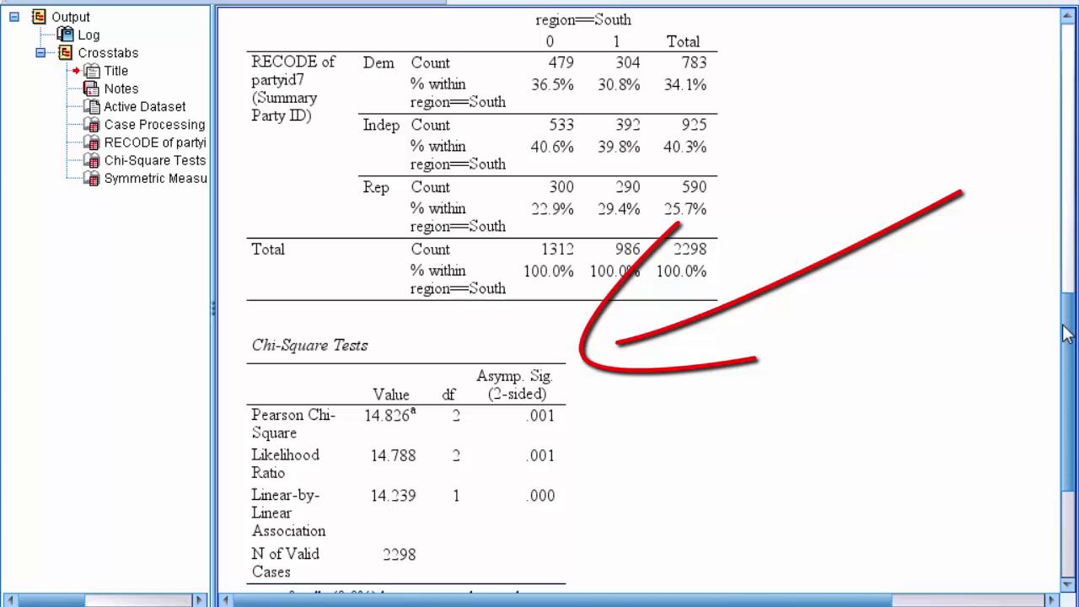
{"action": "left_click_drag", "start_coordinate": [1066, 333], "coordinate": [1055, 466]}
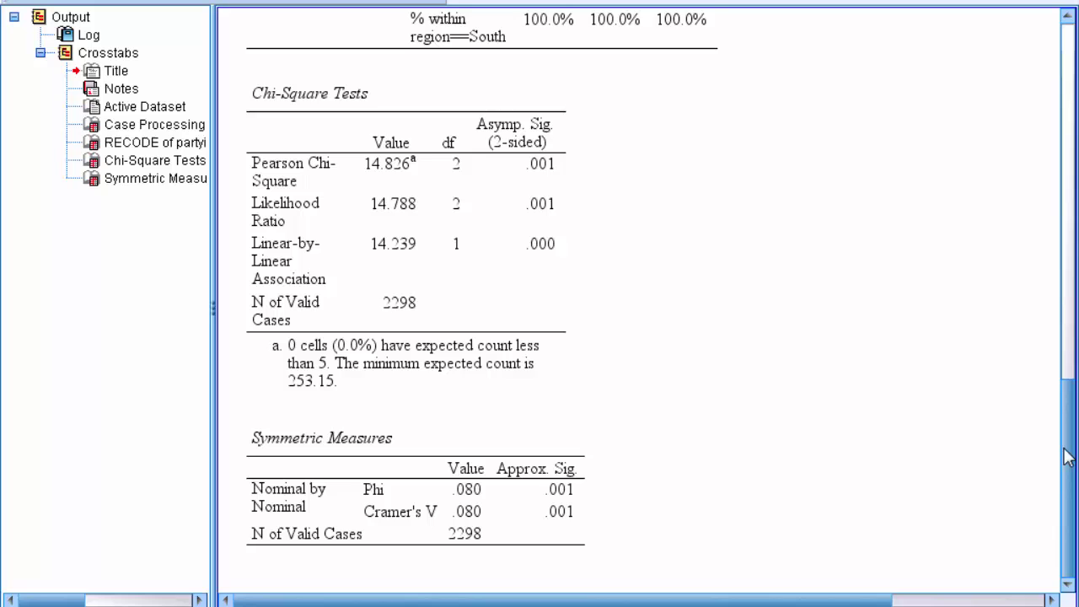
{"action": "left_click_drag", "start_coordinate": [1069, 456], "coordinate": [1075, 338]}
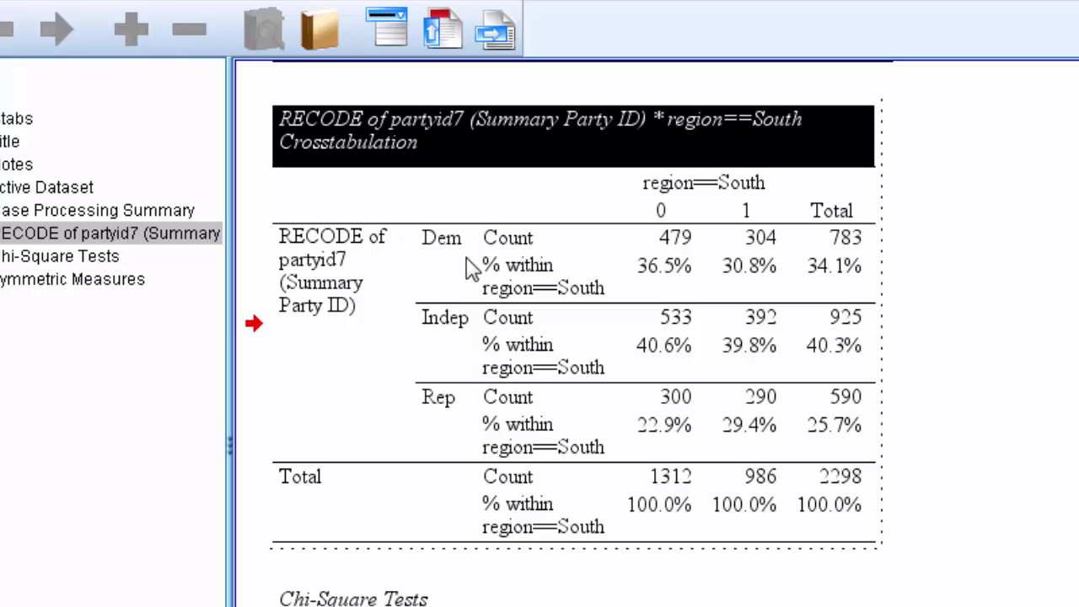
- Change the crosstab title to 'Party Identification by Region (South/Not South)'
{"action": "double_click", "coordinate": [493, 135]}
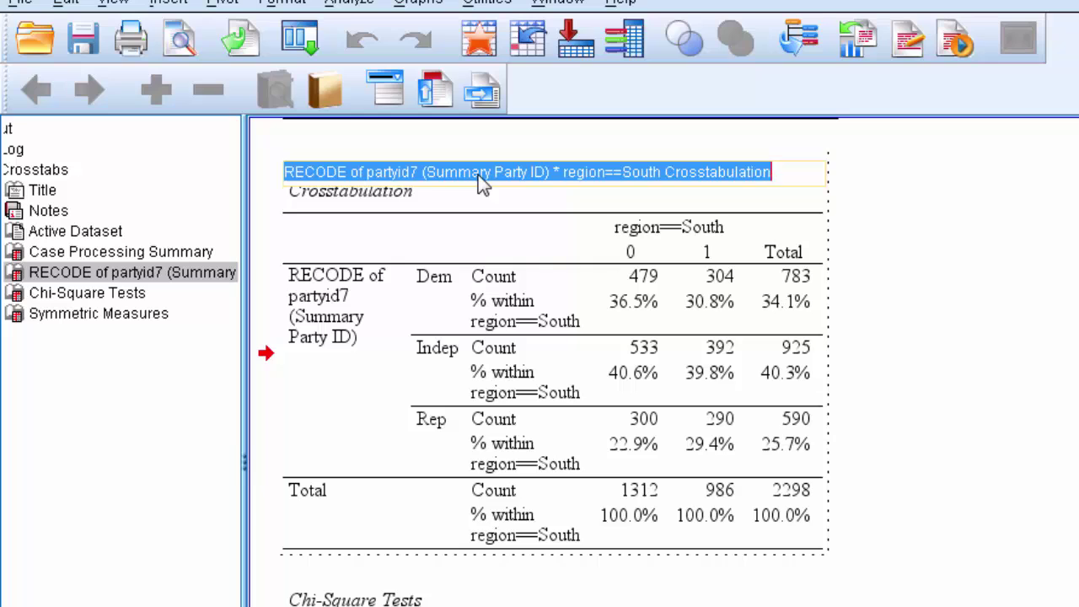
{"action": "type", "text": "Party Id"}
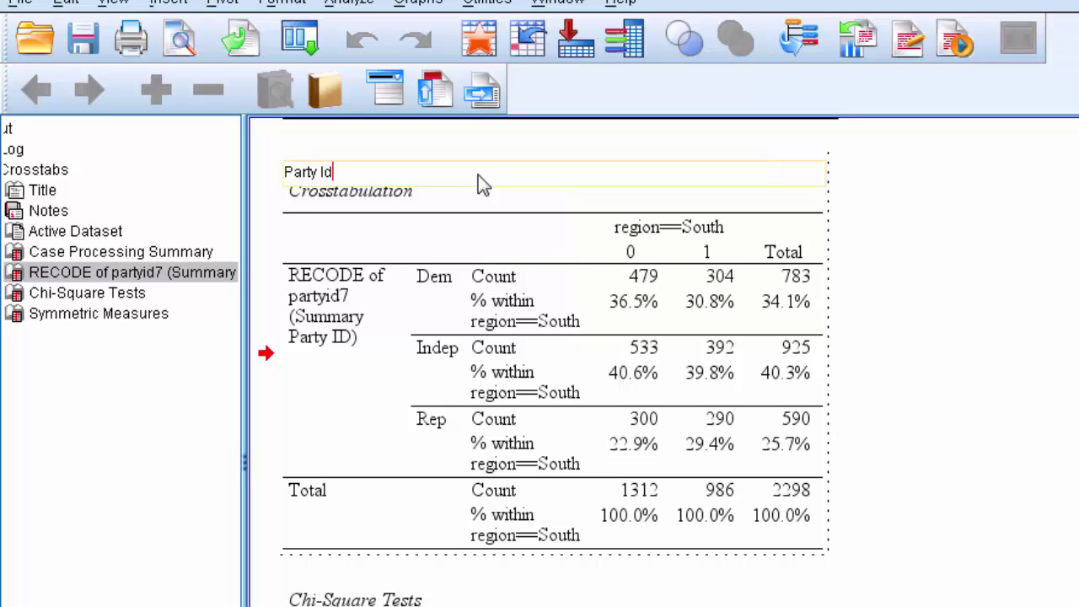
{"action": "type", "text": "entification"}
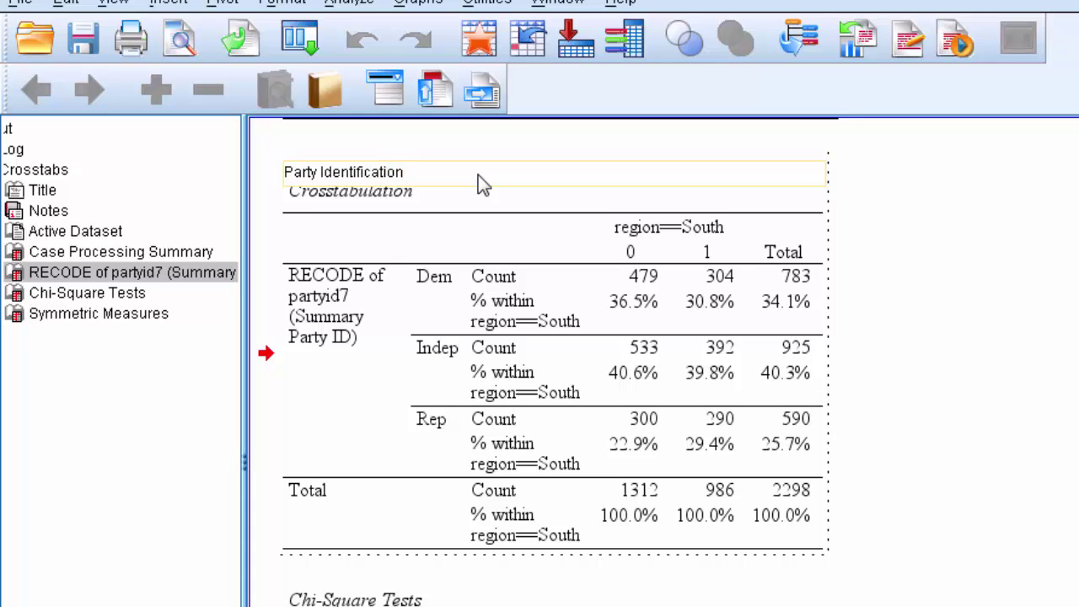
{"action": "type", "text": " by Region (South/"}
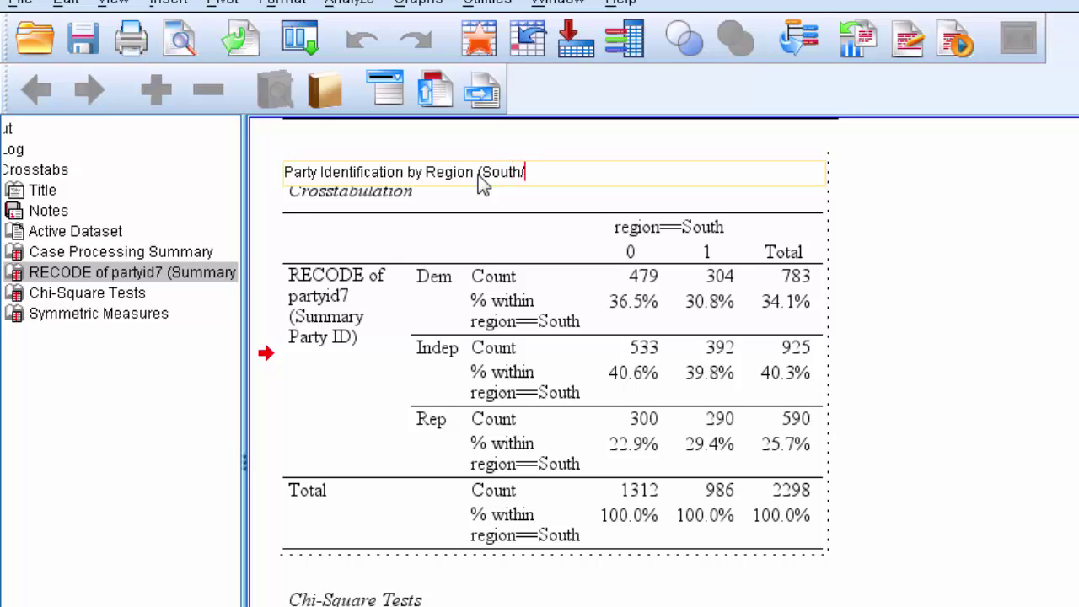
{"action": "type", "text": "Not South)"}
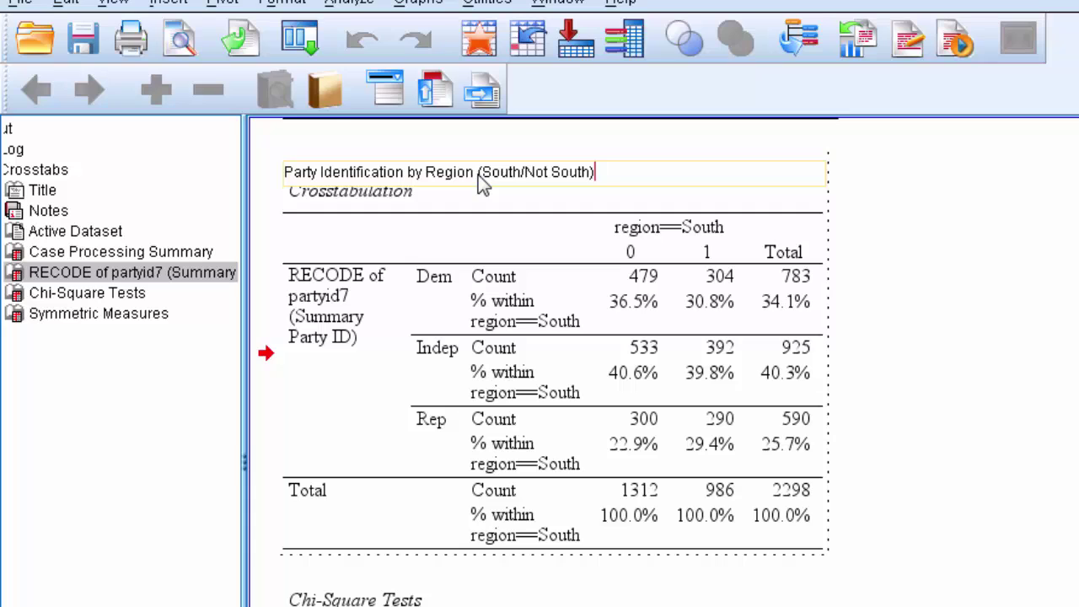
{"action": "key", "text": "Return"}
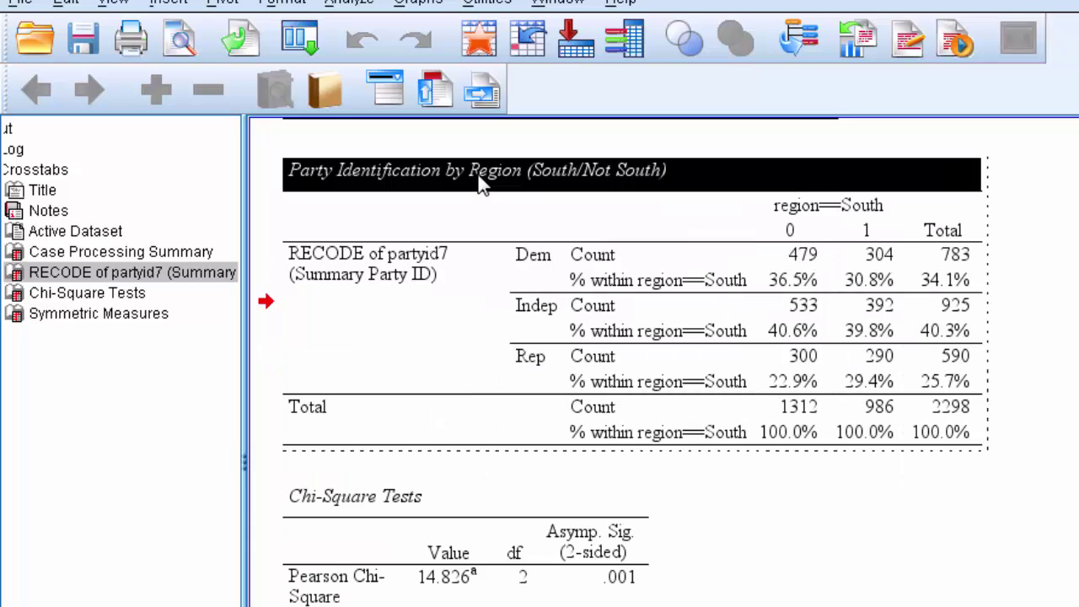
- Insert a title footnote reading 'Chi(df) = 14.826(2), p = 0.001;'
{"action": "right_click", "coordinate": [720, 189]}
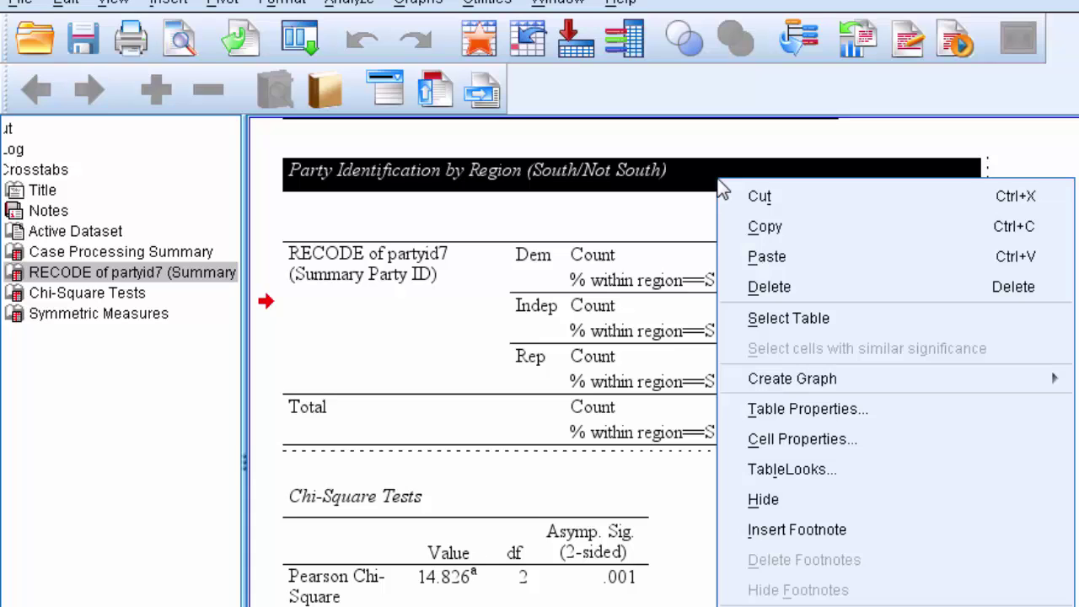
{"action": "left_click", "coordinate": [810, 531]}
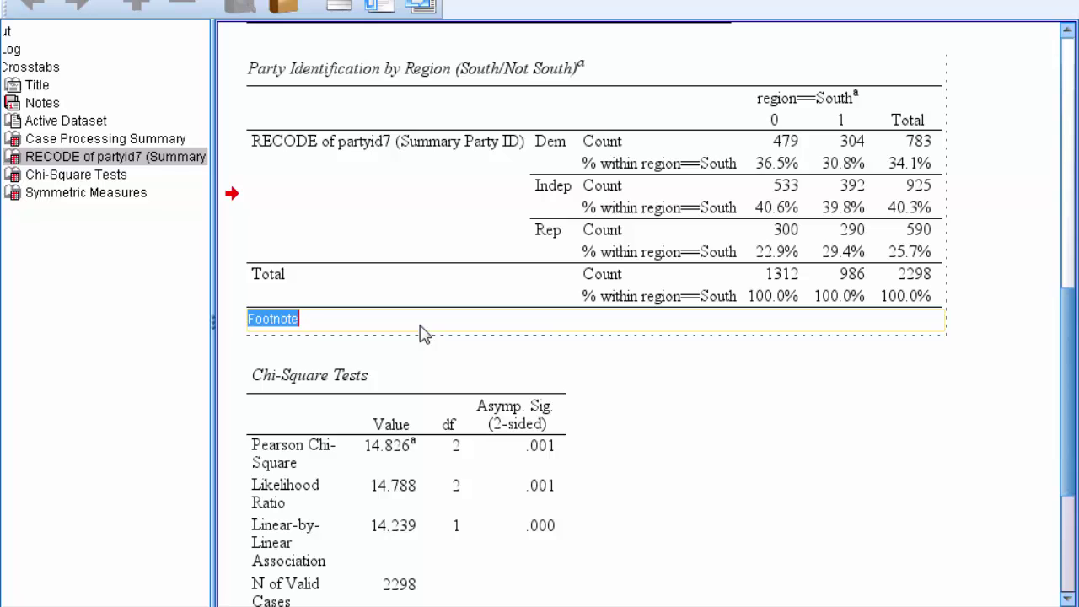
{"action": "type", "text": "Chi"}
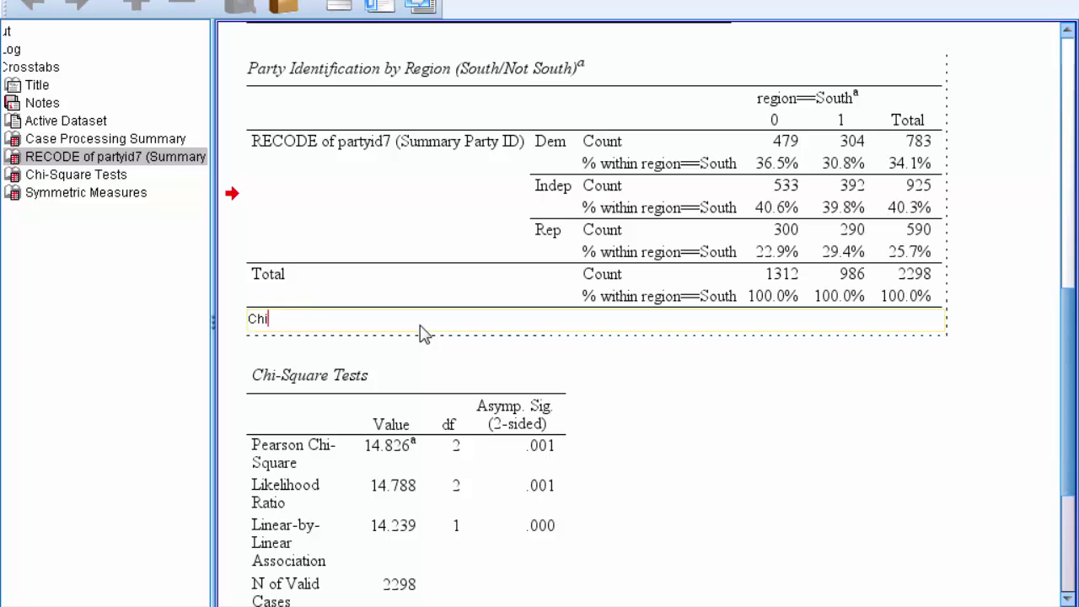
{"action": "type", "text": "(df_"}
{"action": "key", "text": "BackSpace"}
{"action": "type", "text": ") = 14."}
{"action": "type", "text": "826(2)"}
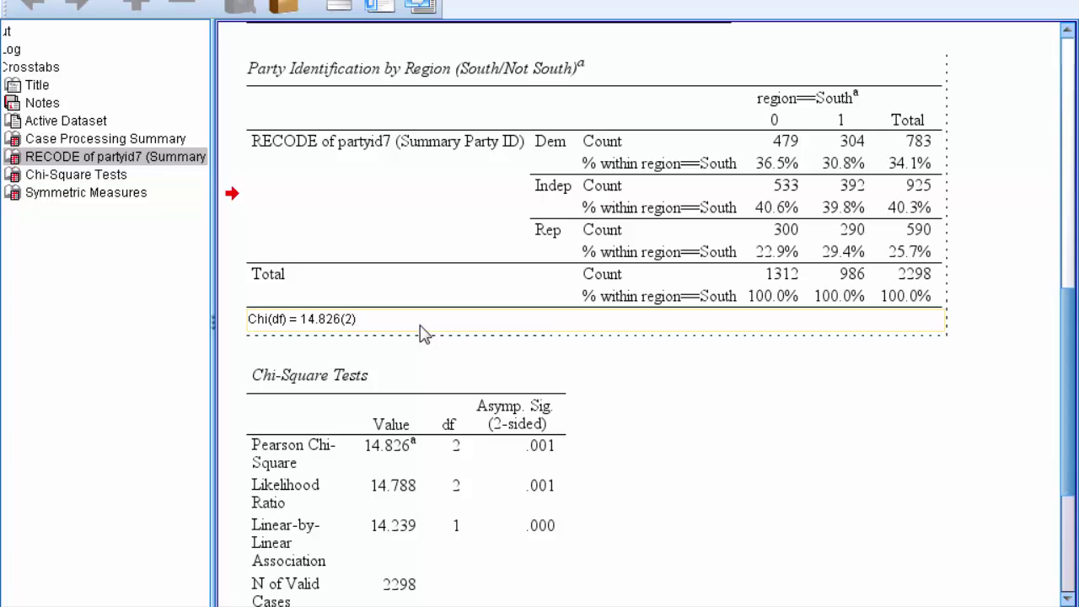
{"action": "type", "text": ", "}
{"action": "type", "text": "p "}
{"action": "type", "text": "="}
{"action": "key", "text": "BackSpace"}
{"action": "type", "text": "= 0.001"}
{"action": "type", "text": ";"}
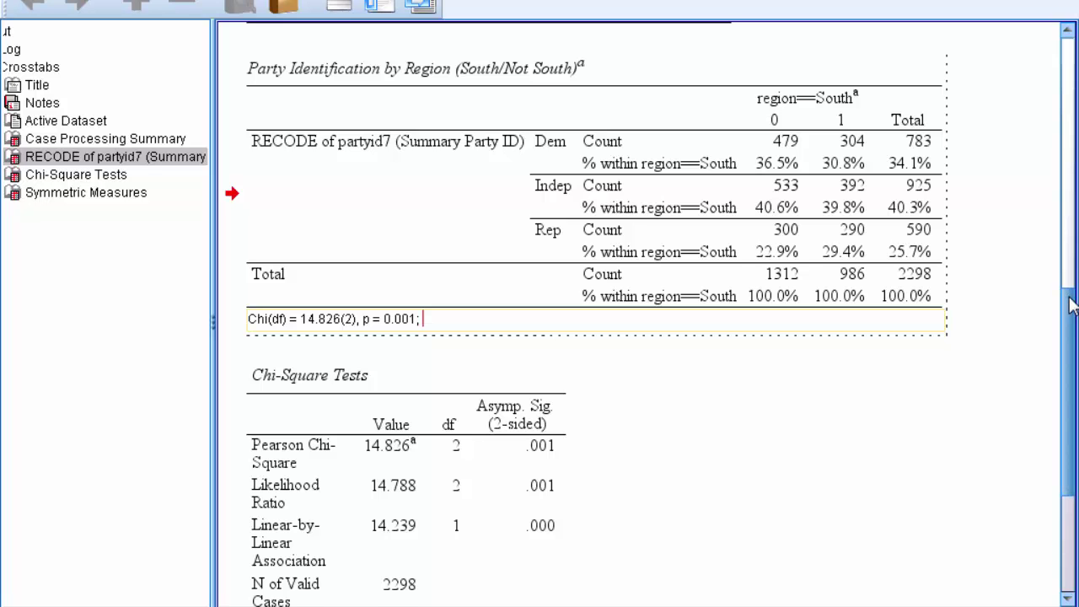
- Append 'Phi = 0.08' to the footnote and commit it
{"action": "left_click_drag", "start_coordinate": [1073, 306], "coordinate": [1072, 396]}
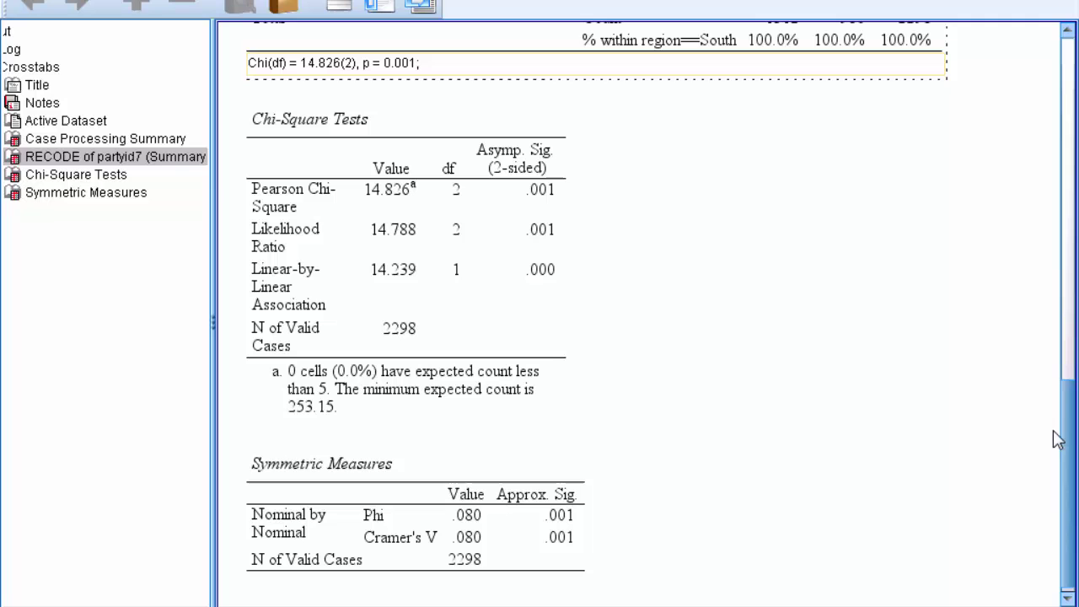
{"action": "left_click_drag", "start_coordinate": [1067, 447], "coordinate": [1069, 404]}
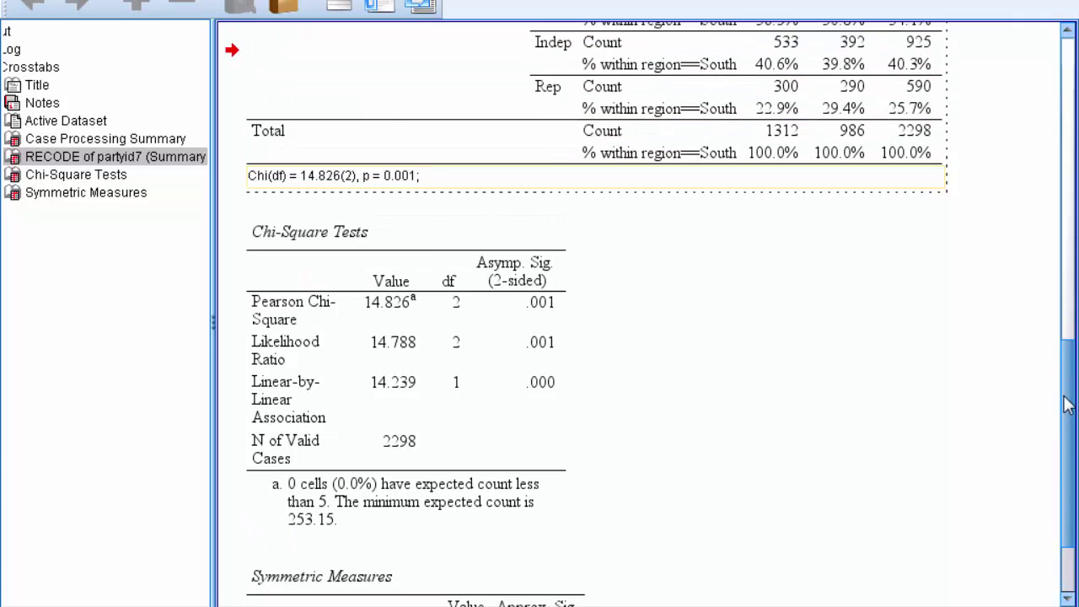
{"action": "type", "text": "Phi = 0.08"}
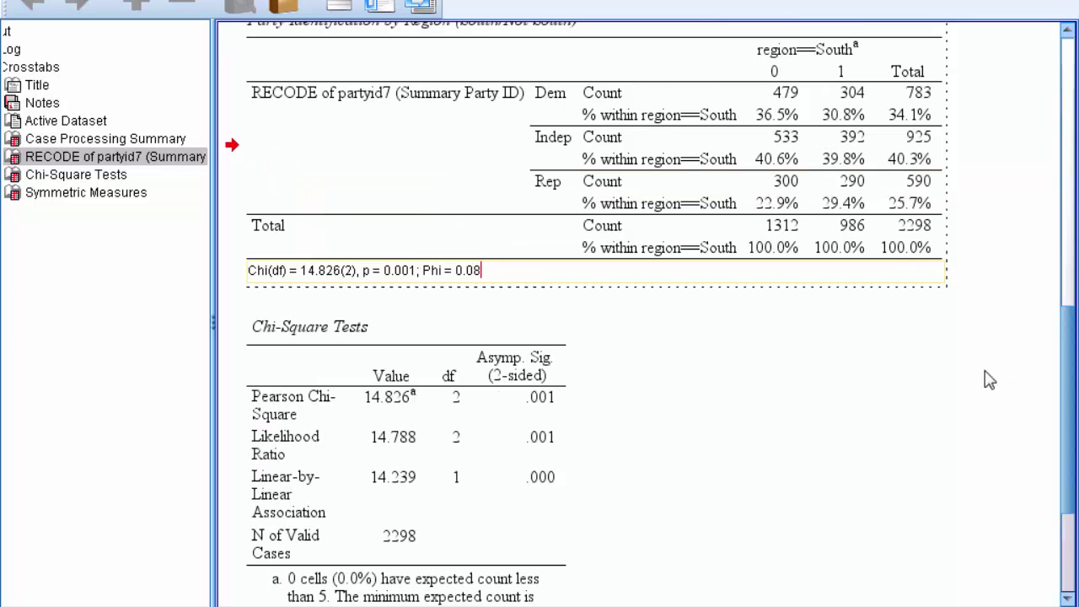
{"action": "scroll", "coordinate": [1003, 371], "scroll_direction": "up", "scroll_amount": 3}
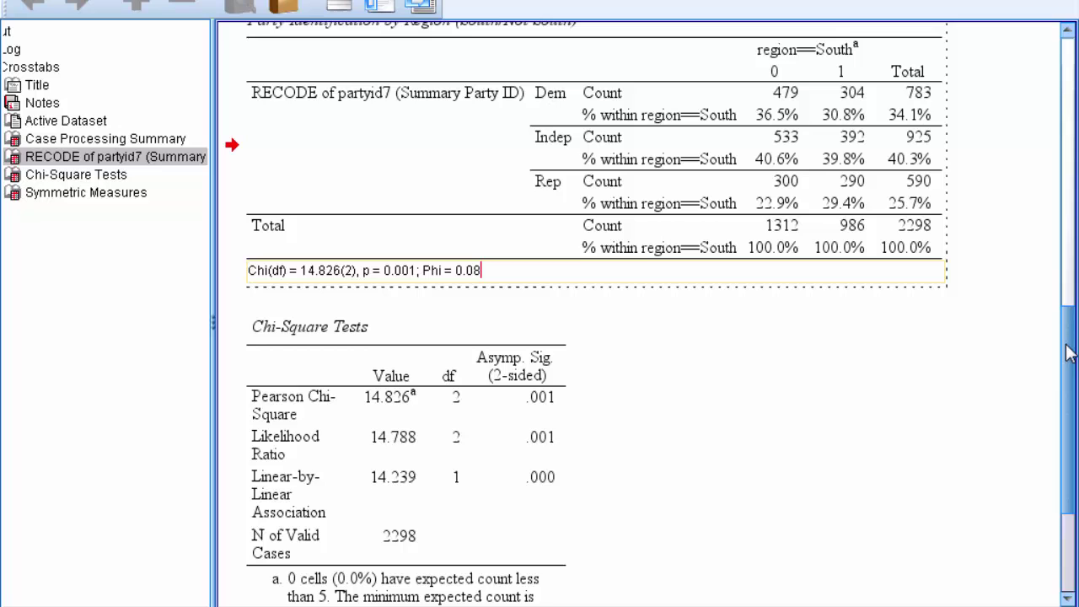
{"action": "left_click_drag", "start_coordinate": [1066, 352], "coordinate": [1064, 370]}
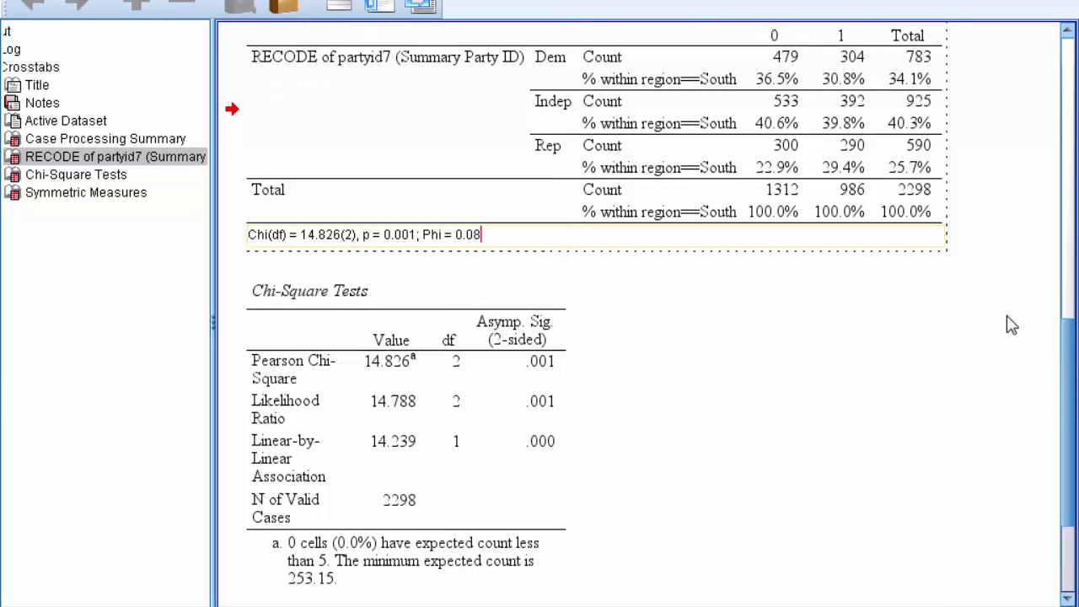
{"action": "key", "text": "Return"}
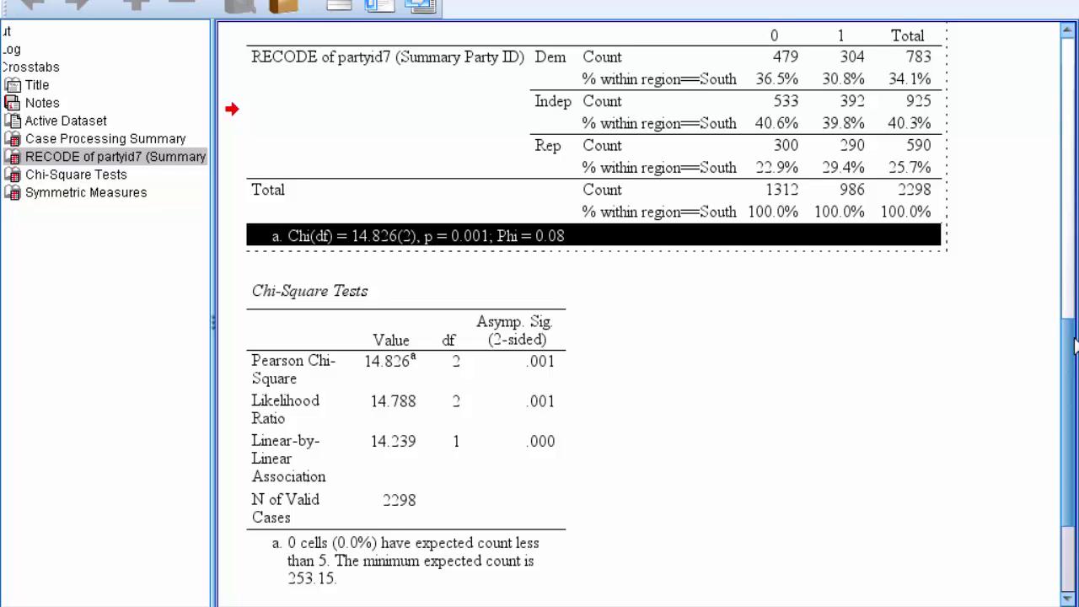
{"action": "left_click_drag", "start_coordinate": [1072, 346], "coordinate": [1073, 310]}
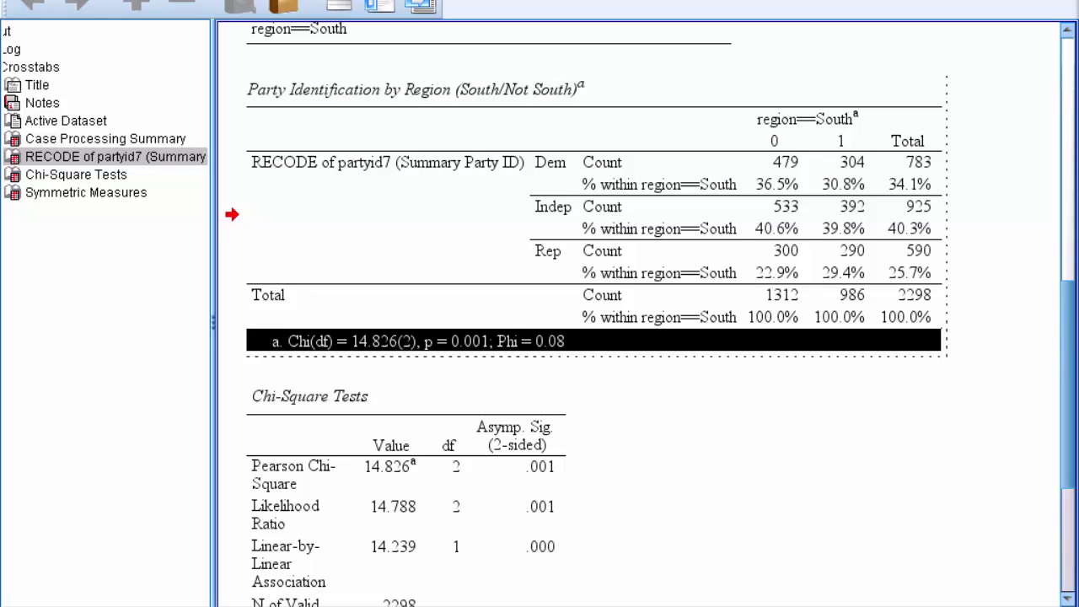
- Add a second title footnote 'National Election Study 2008' and stop editing the table
{"action": "left_click", "coordinate": [568, 95]}
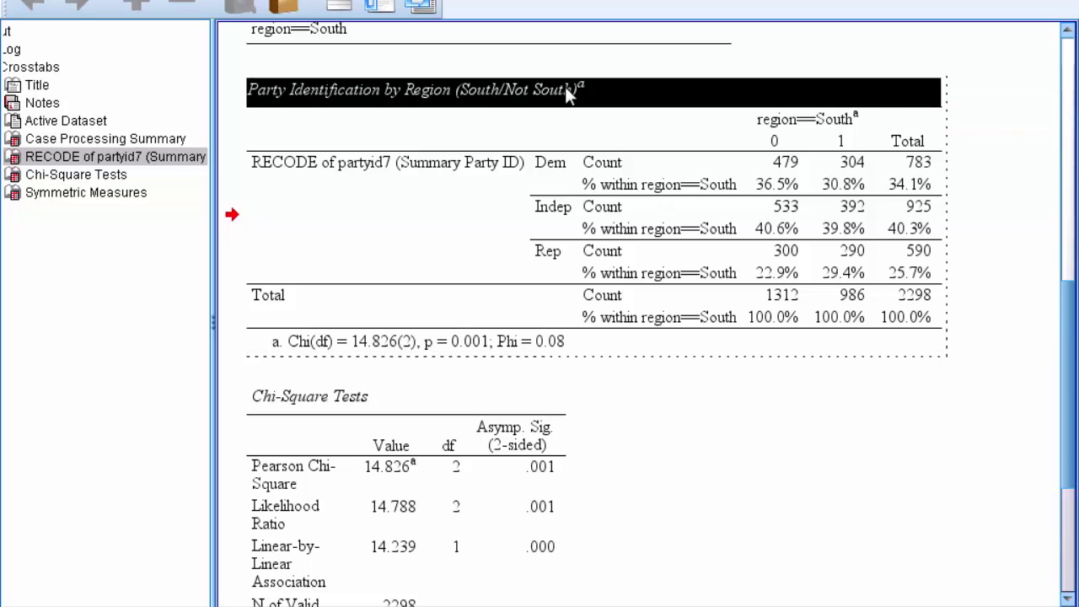
{"action": "right_click", "coordinate": [565, 87]}
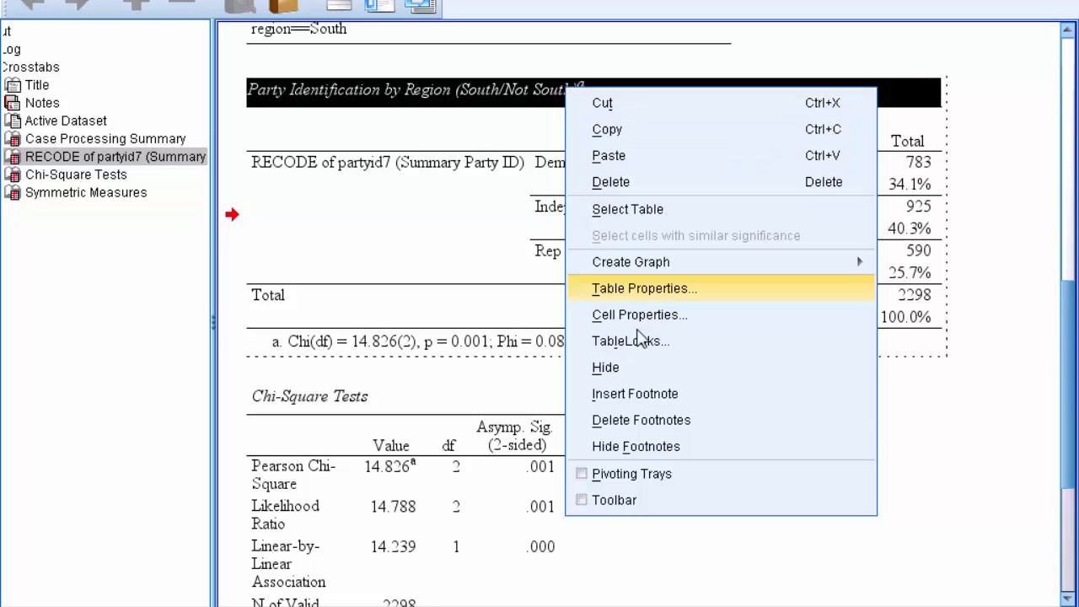
{"action": "left_click", "coordinate": [634, 394]}
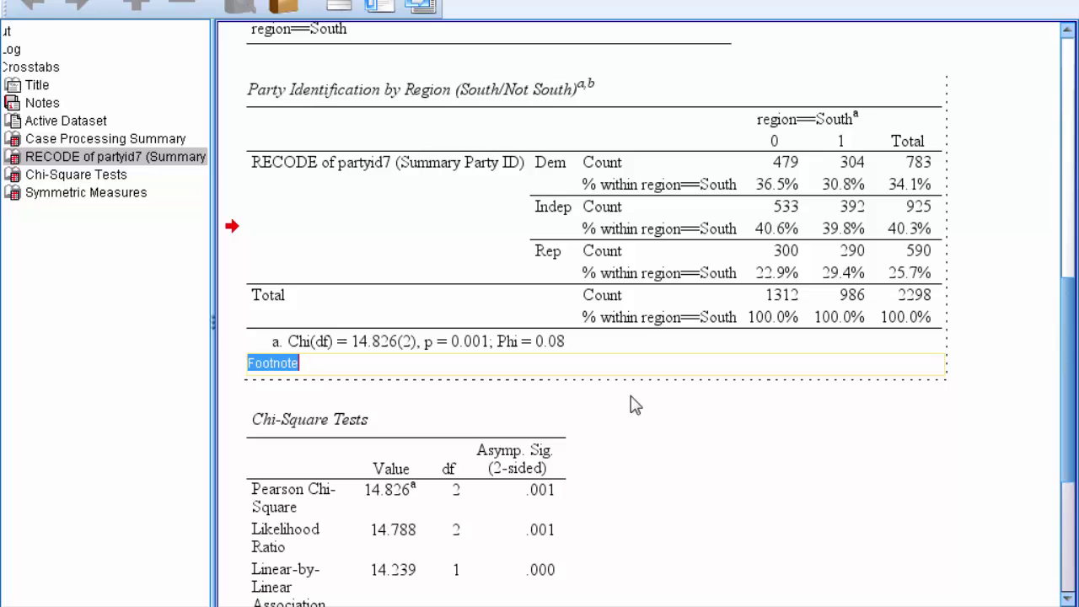
{"action": "type", "text": "Nati"}
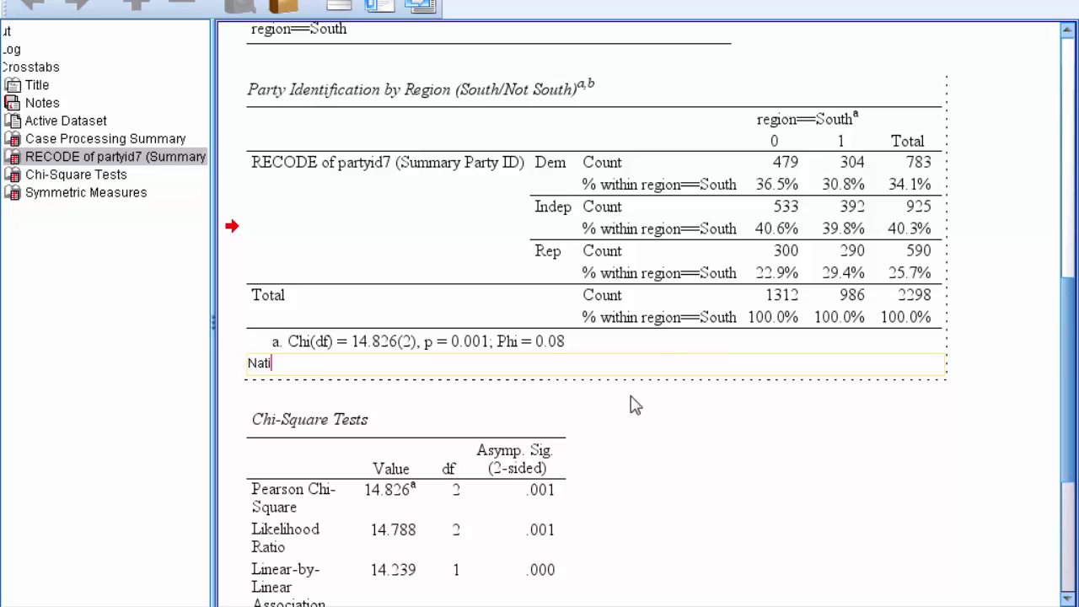
{"action": "type", "text": "onal Election "}
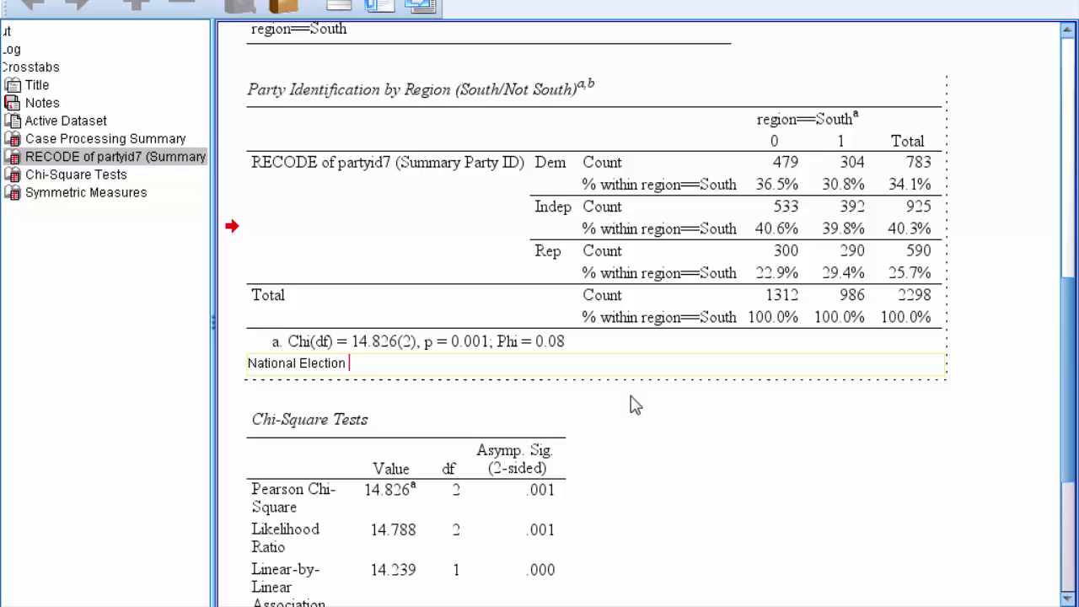
{"action": "type", "text": "Study 2008"}
{"action": "key", "text": "Return"}
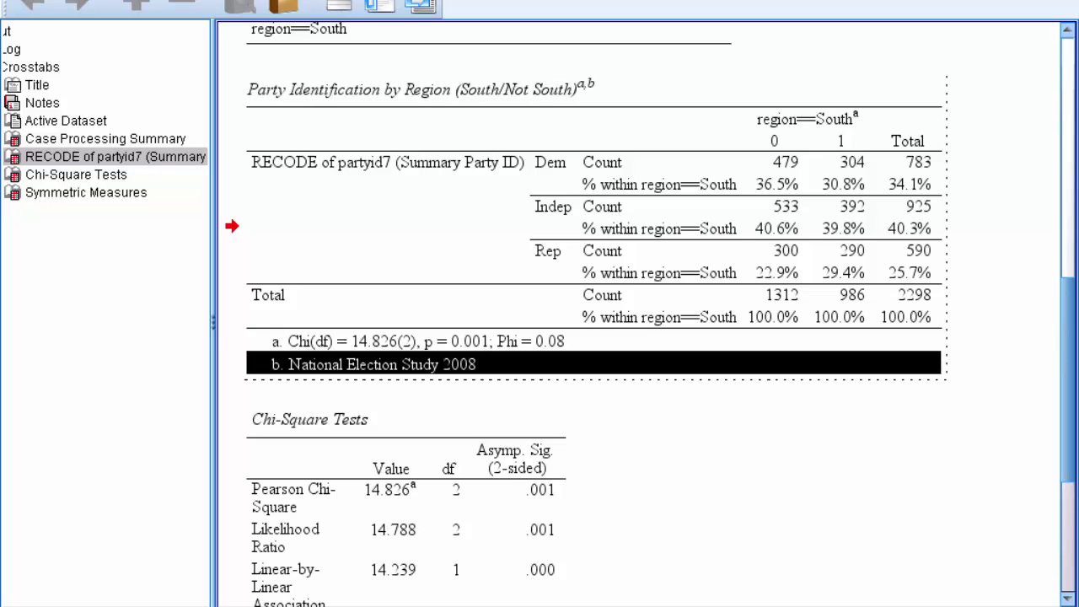
{"action": "left_click", "coordinate": [990, 301]}
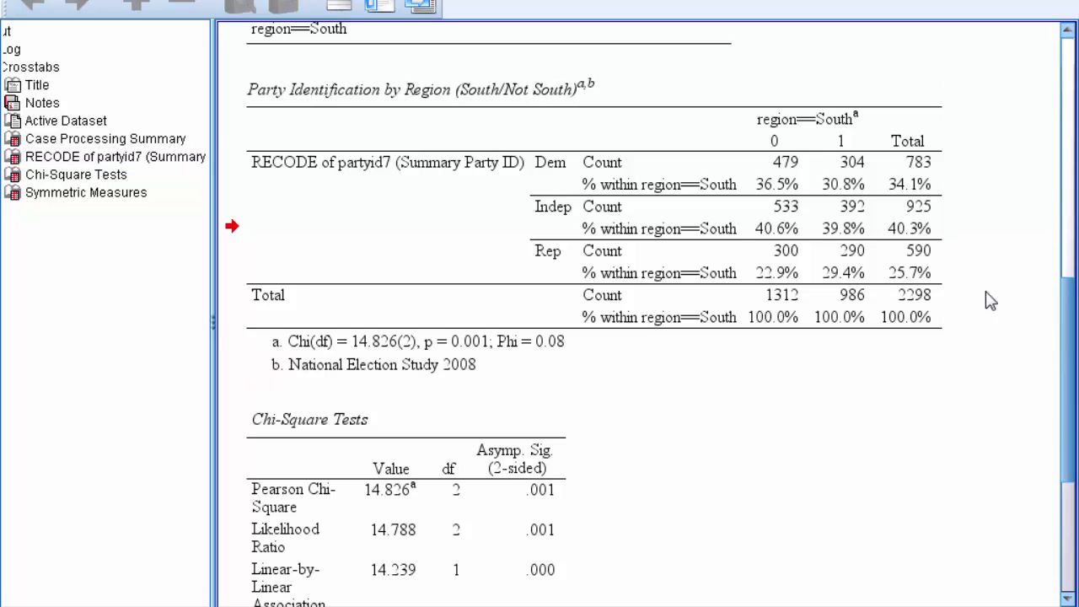
- Rename the region==South column heading to 'Region'
{"action": "left_click", "coordinate": [830, 160]}
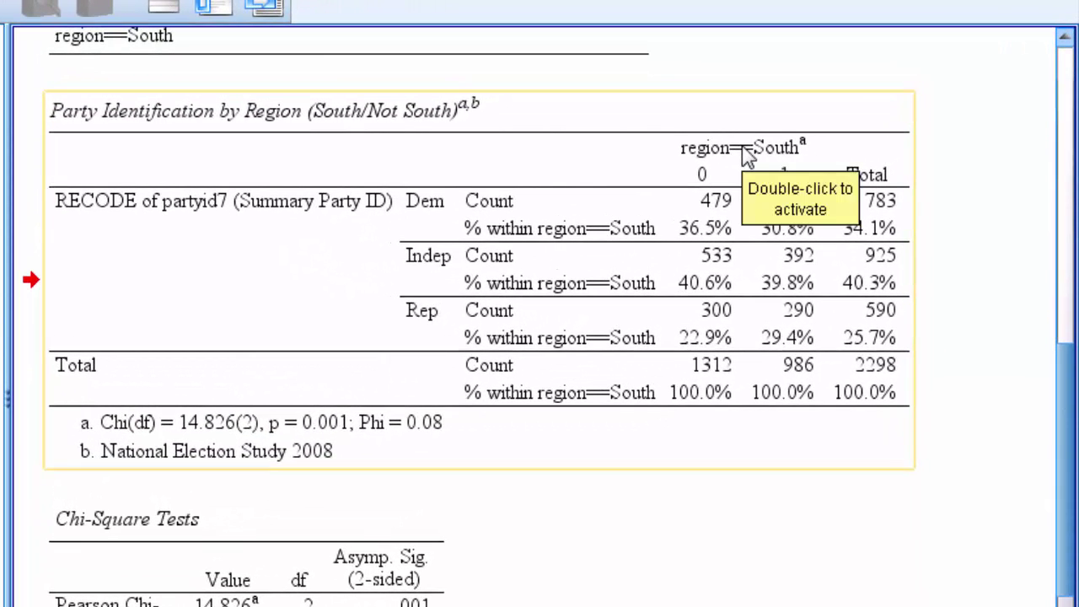
{"action": "double_click", "coordinate": [746, 158]}
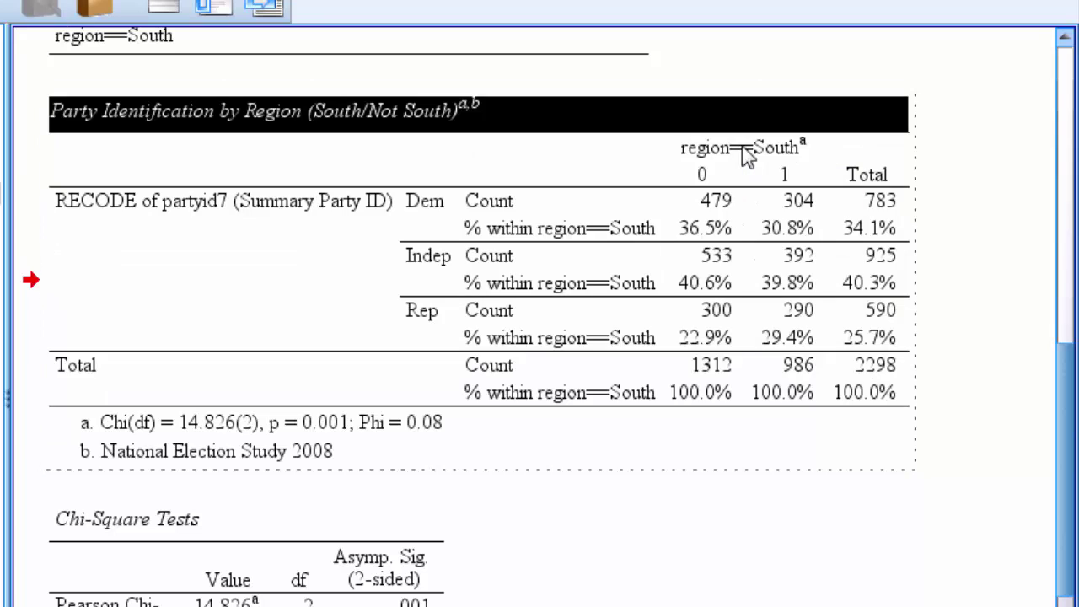
{"action": "double_click", "coordinate": [745, 158]}
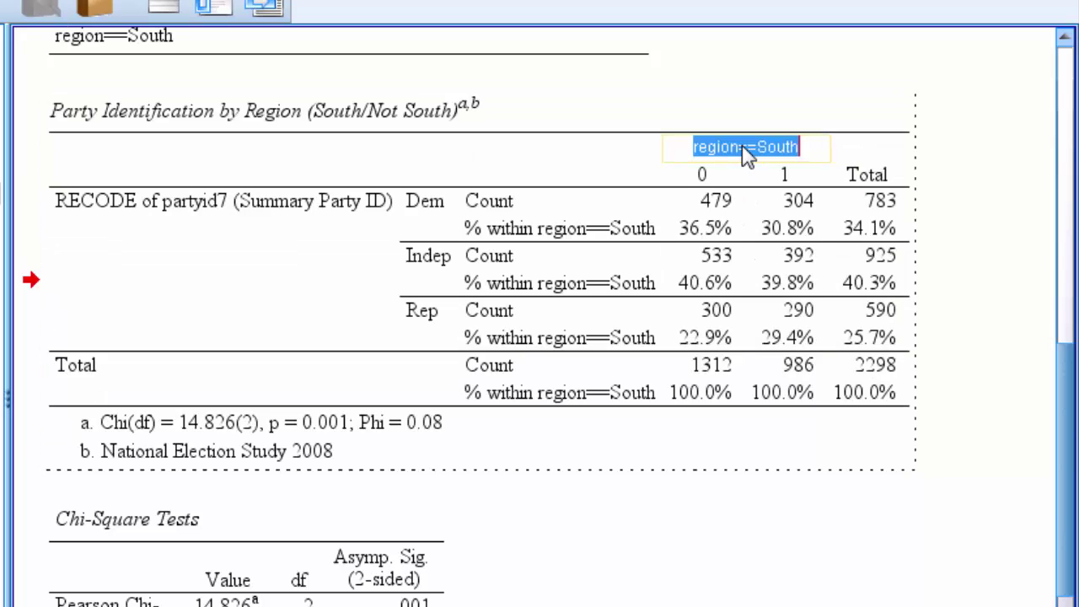
{"action": "type", "text": "Re"}
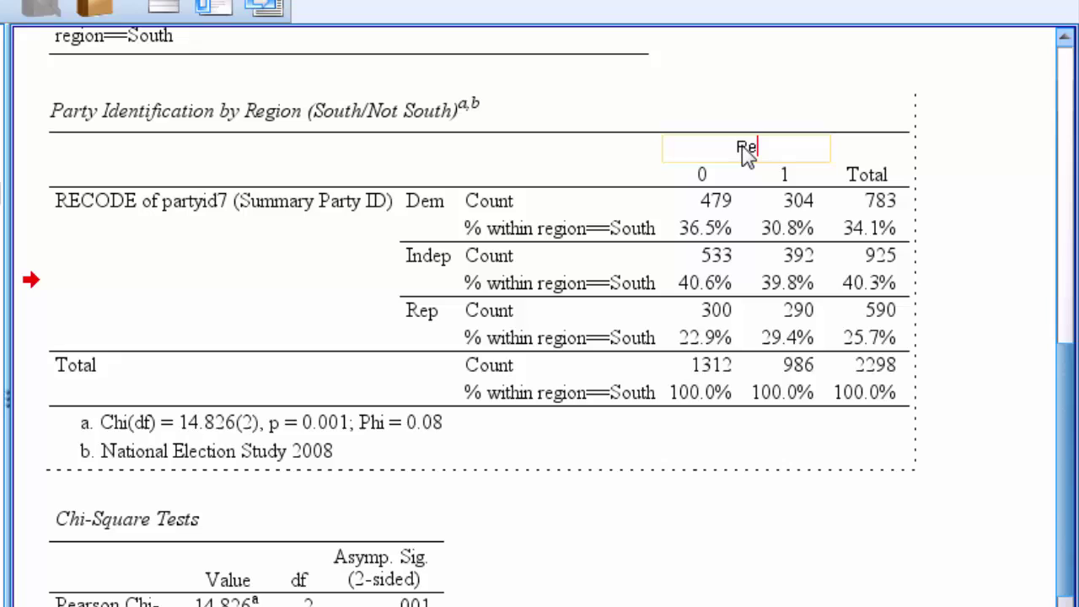
{"action": "type", "text": "gion"}
{"action": "left_click", "coordinate": [702, 179]}
- Relabel the column categories 0 and 1 as 'Not South' and 'South'
{"action": "double_click", "coordinate": [703, 178]}
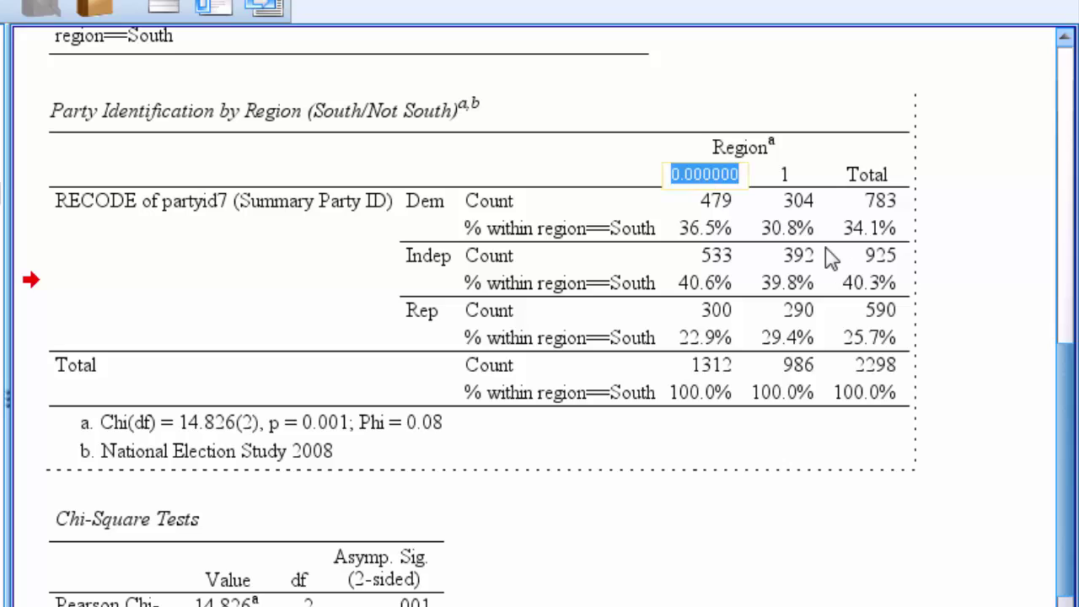
{"action": "type", "text": "Not South"}
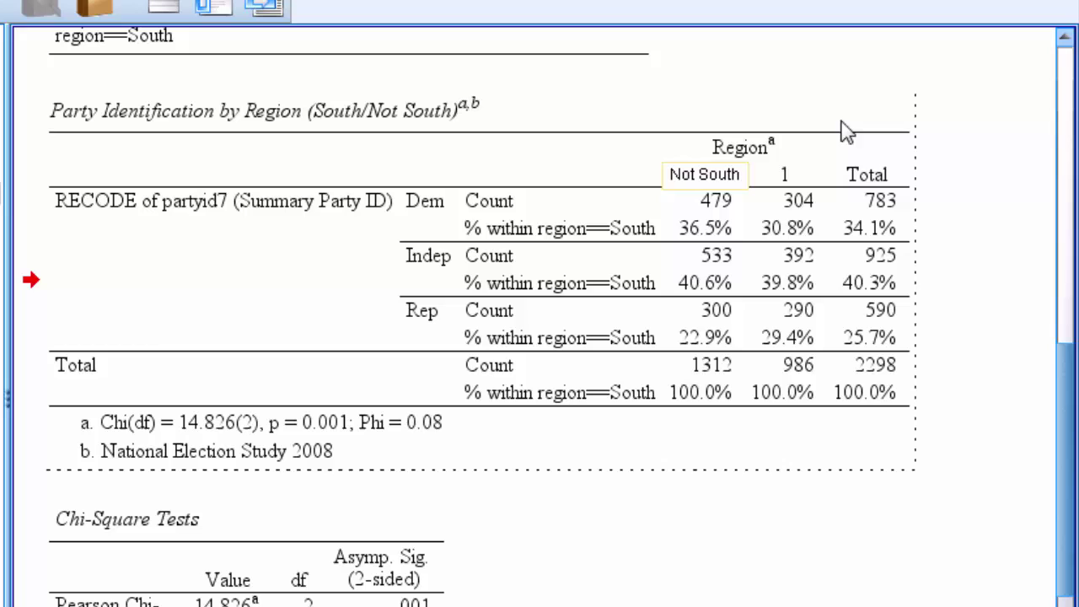
{"action": "key", "text": "Return"}
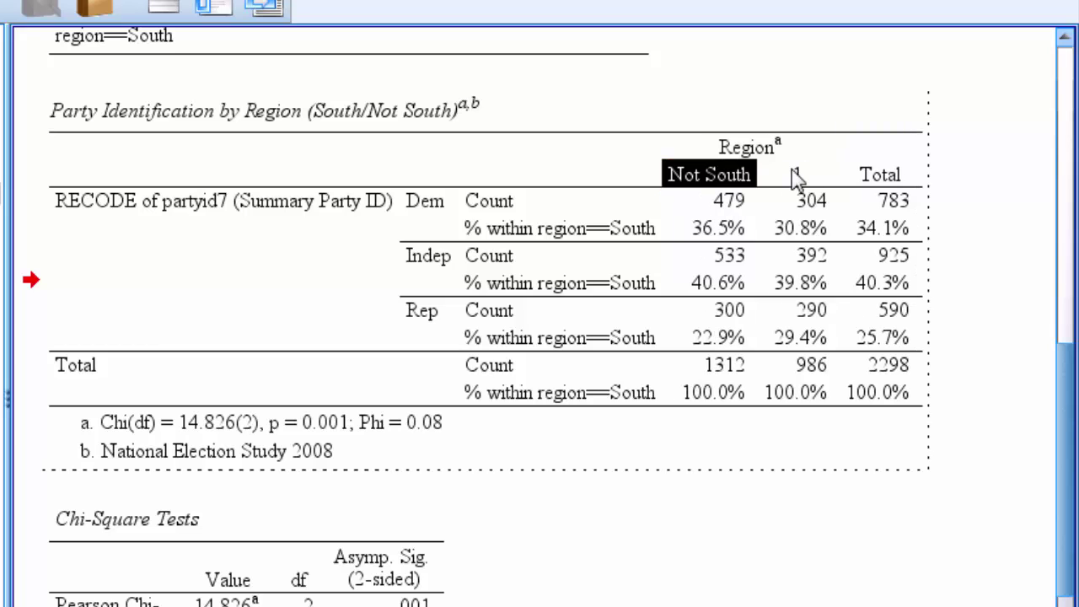
{"action": "double_click", "coordinate": [799, 175]}
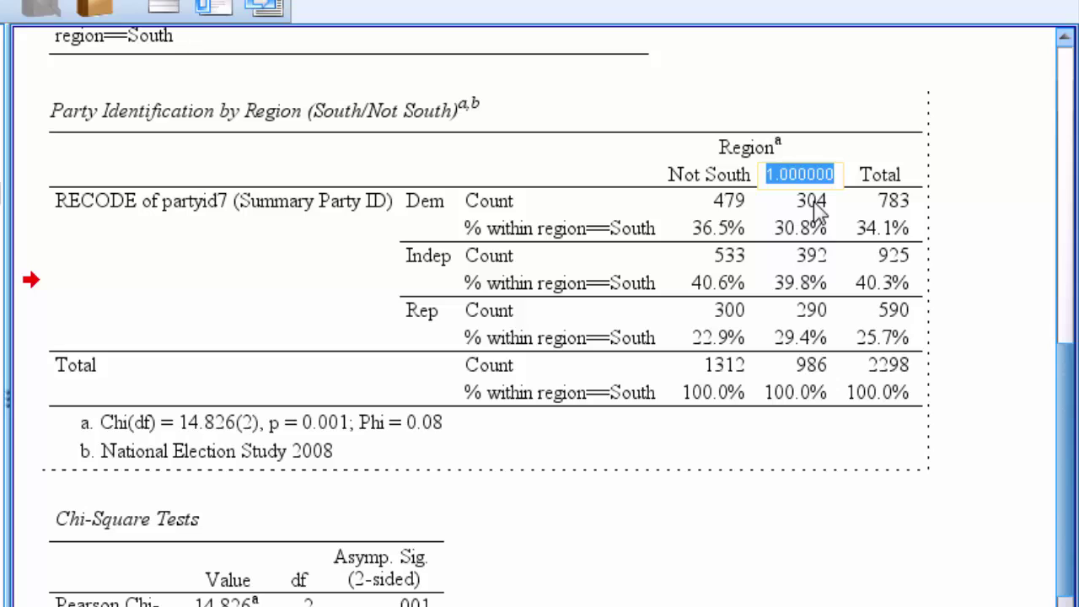
{"action": "type", "text": "South"}
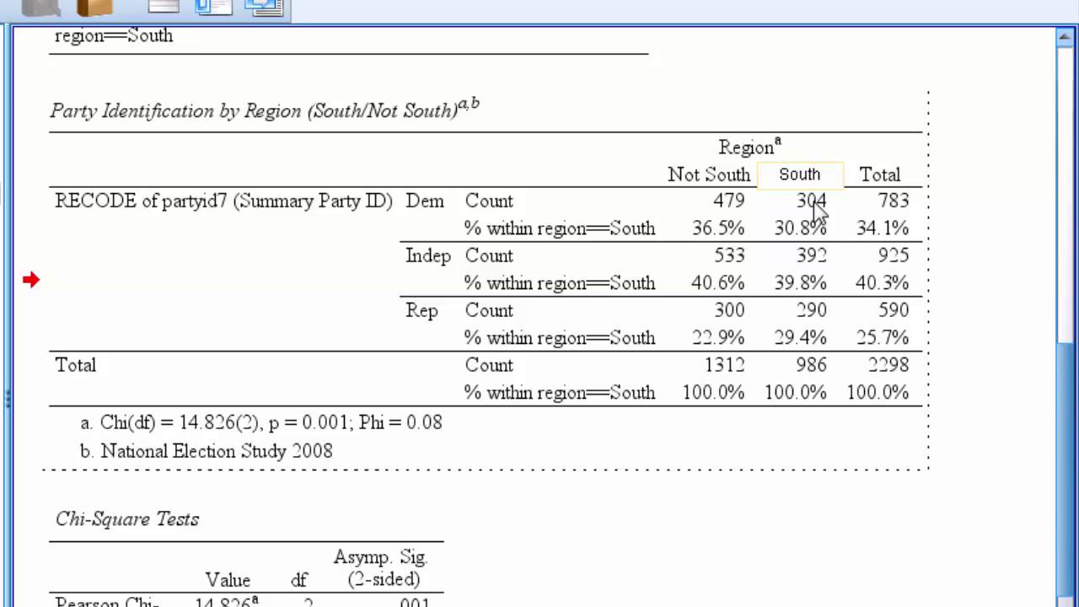
{"action": "left_click", "coordinate": [877, 152]}
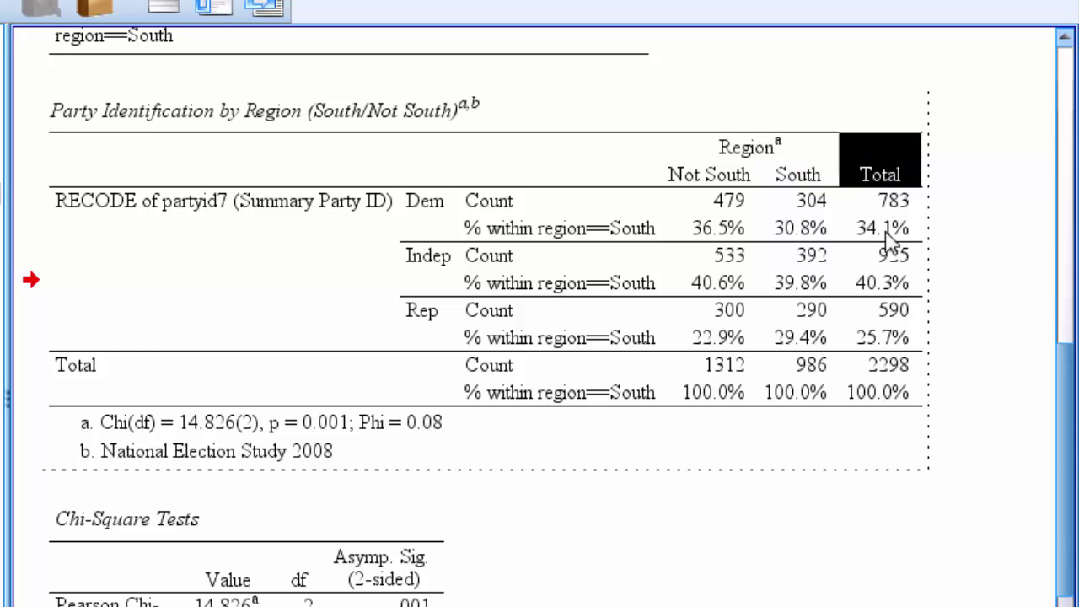
{"action": "scroll", "coordinate": [646, 329], "scroll_direction": "down", "scroll_amount": 3}
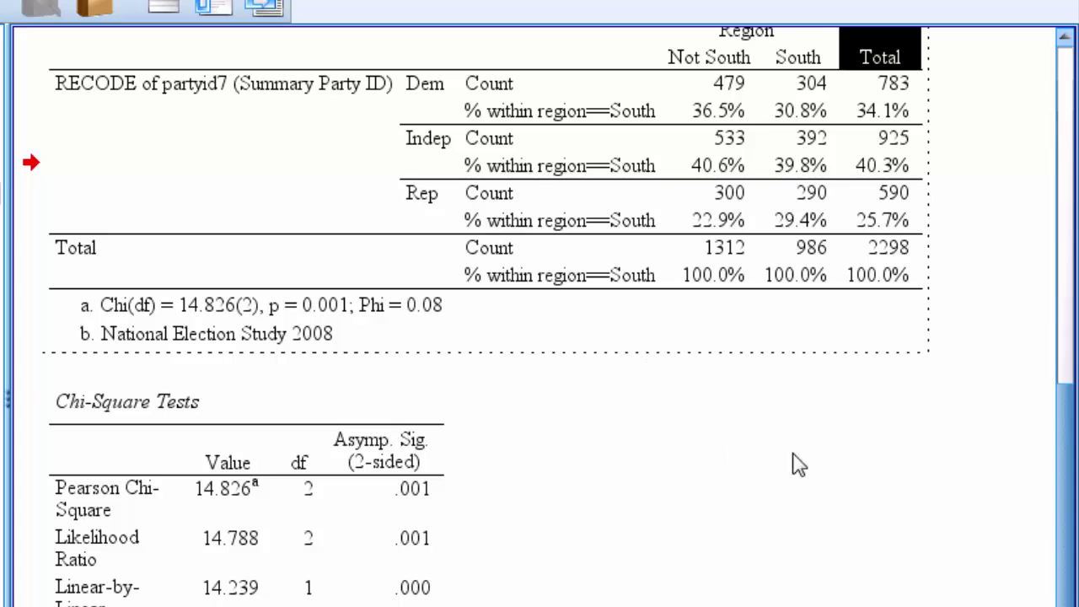
{"action": "left_click_drag", "start_coordinate": [1067, 433], "coordinate": [1068, 392]}
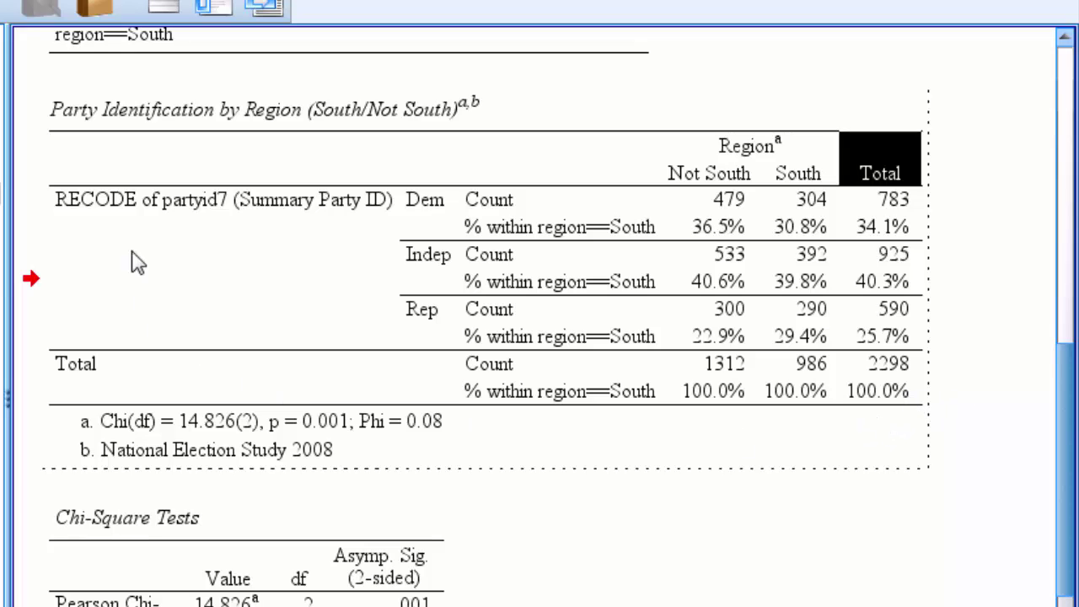
- Replace the 'RECODE of partyid7 (Summary Party ID)' row label with 'Party Identification in 3 Categories'
{"action": "left_click", "coordinate": [146, 204]}
{"action": "double_click", "coordinate": [146, 207]}
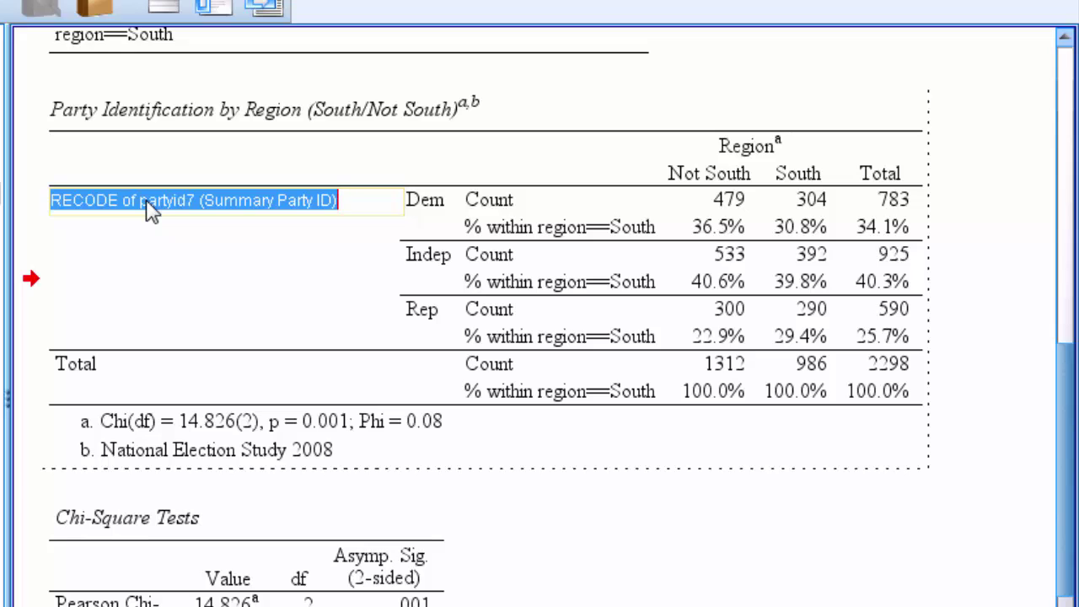
{"action": "type", "text": "Party I"}
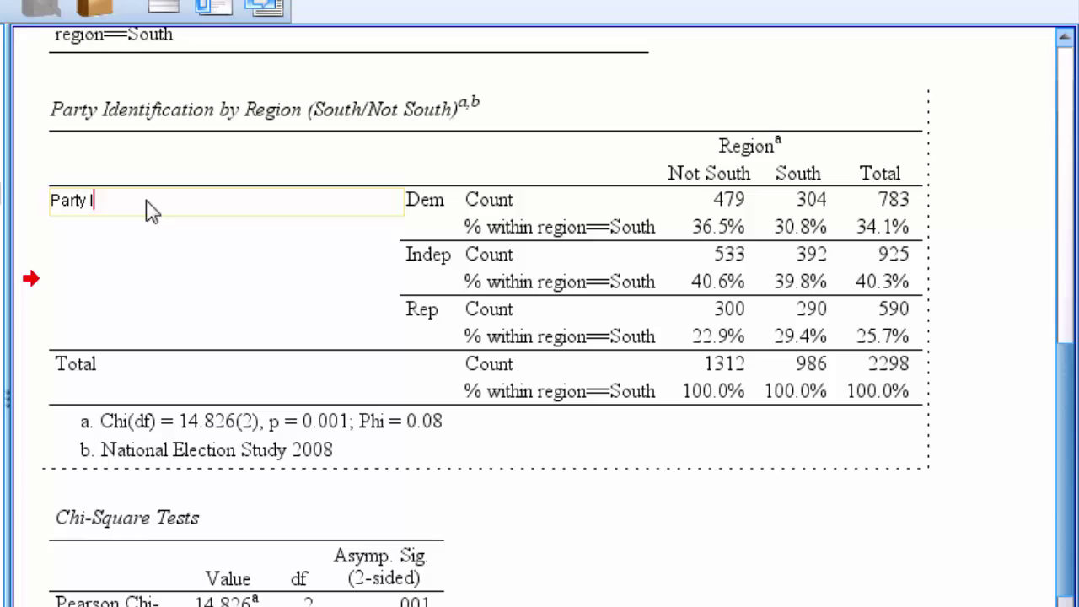
{"action": "type", "text": "dentification in 3 "}
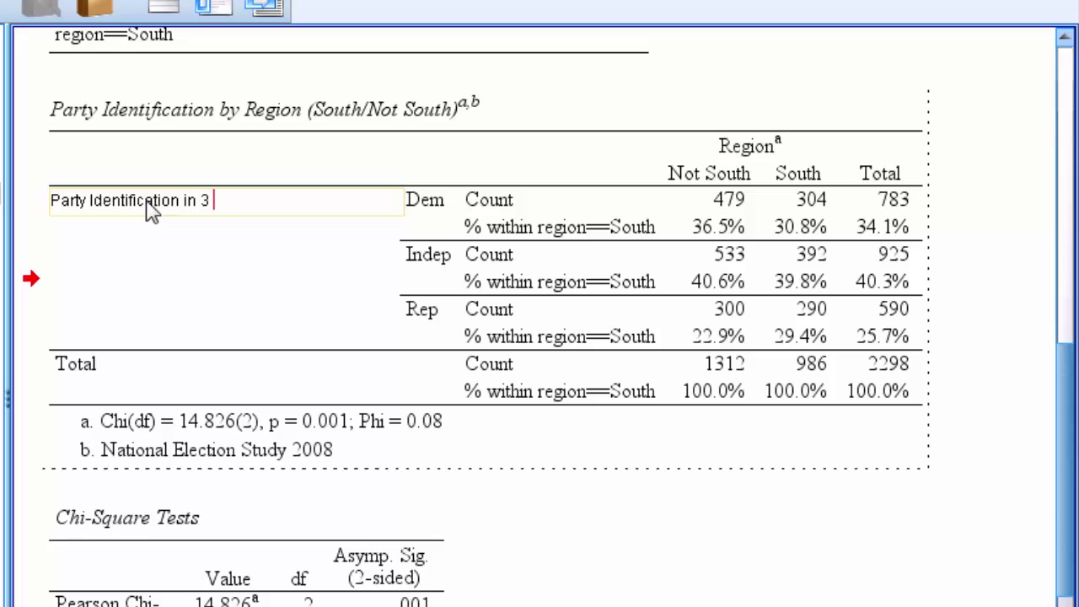
{"action": "type", "text": "Categories"}
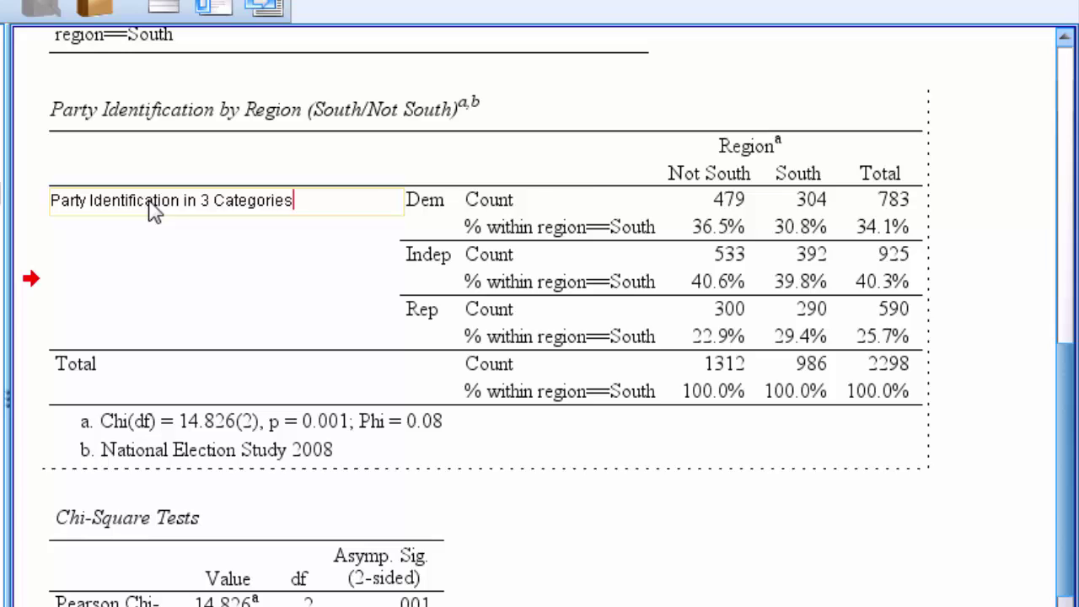
{"action": "key", "text": "Return"}
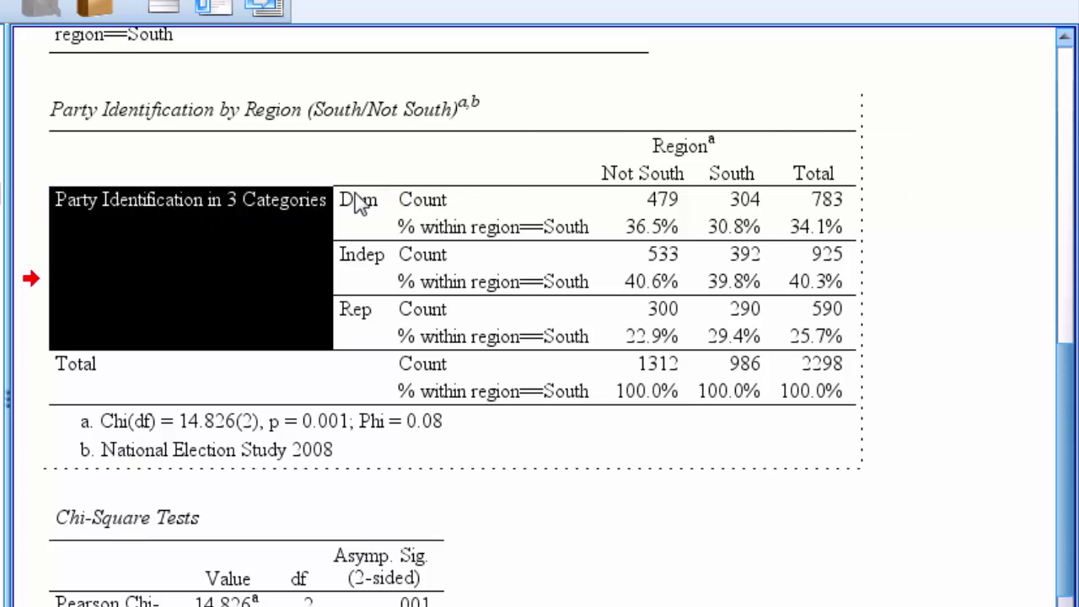
- Relabel every 'Count' row as 'n' and every '% within region==South' row as '%'
{"action": "left_click", "coordinate": [433, 209]}
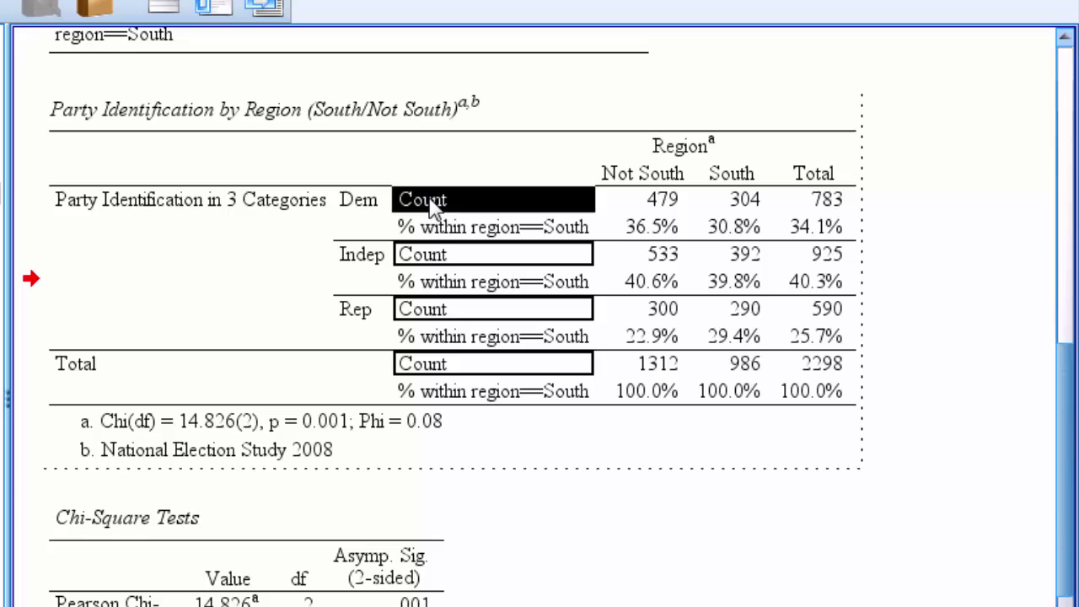
{"action": "left_click", "coordinate": [433, 209]}
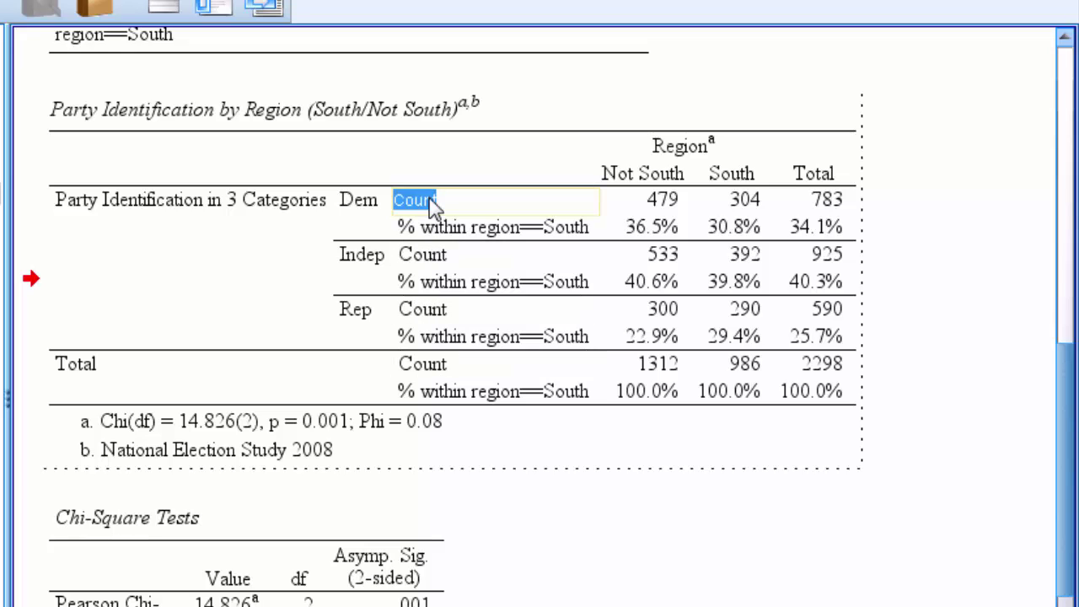
{"action": "type", "text": "n"}
{"action": "key", "text": "Return"}
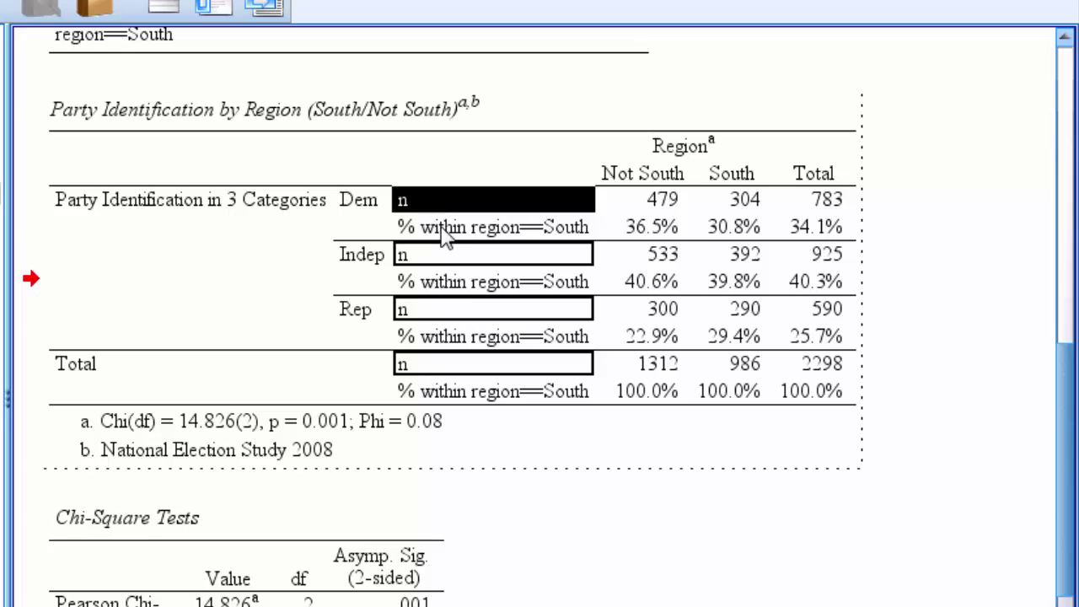
{"action": "left_click", "coordinate": [447, 238]}
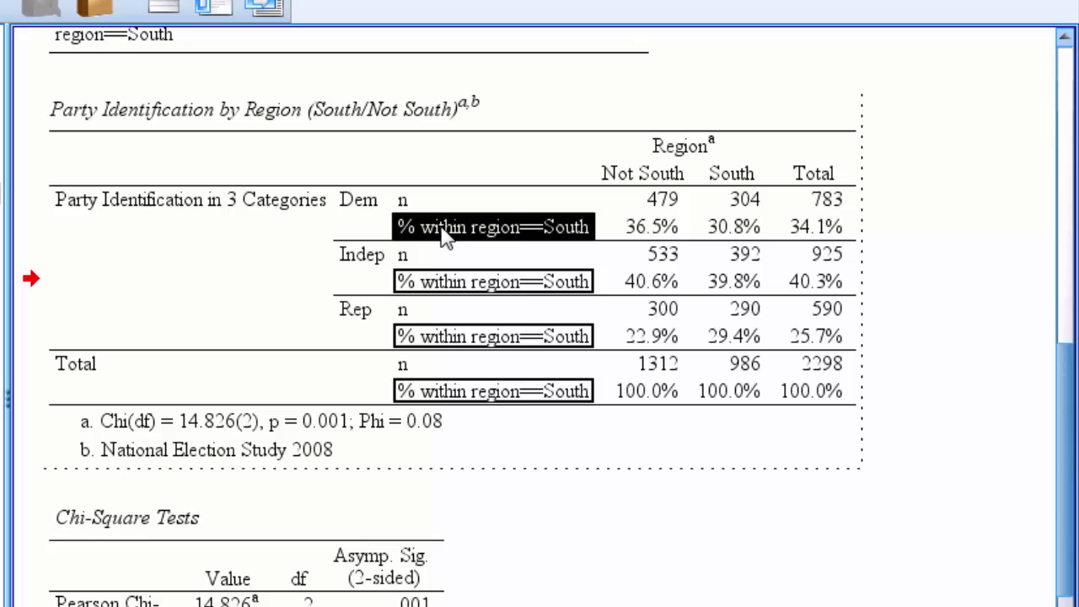
{"action": "double_click", "coordinate": [445, 237]}
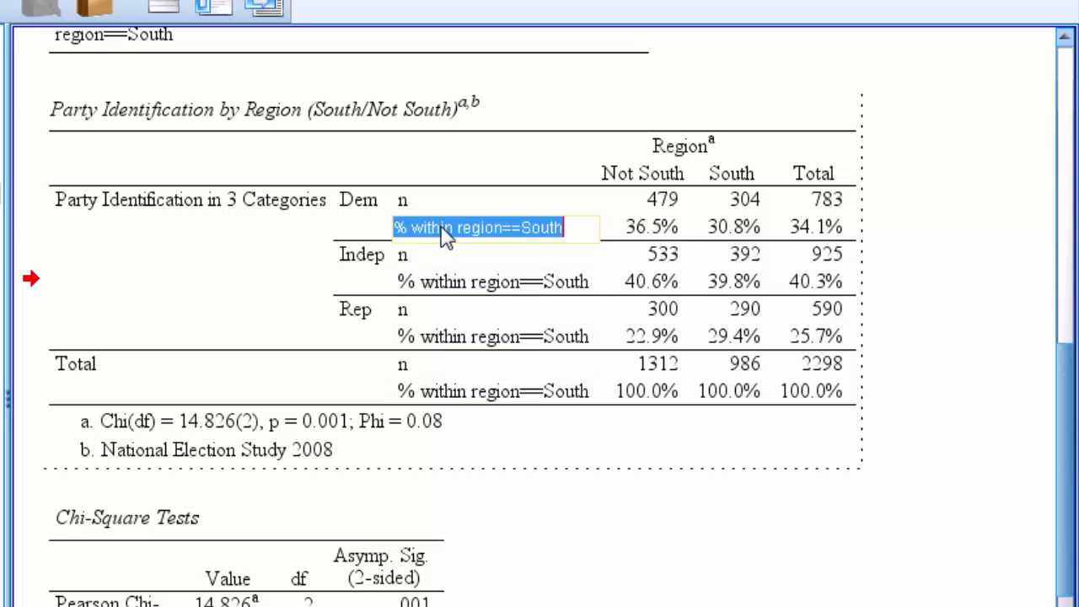
{"action": "type", "text": "%"}
{"action": "key", "text": "Return"}
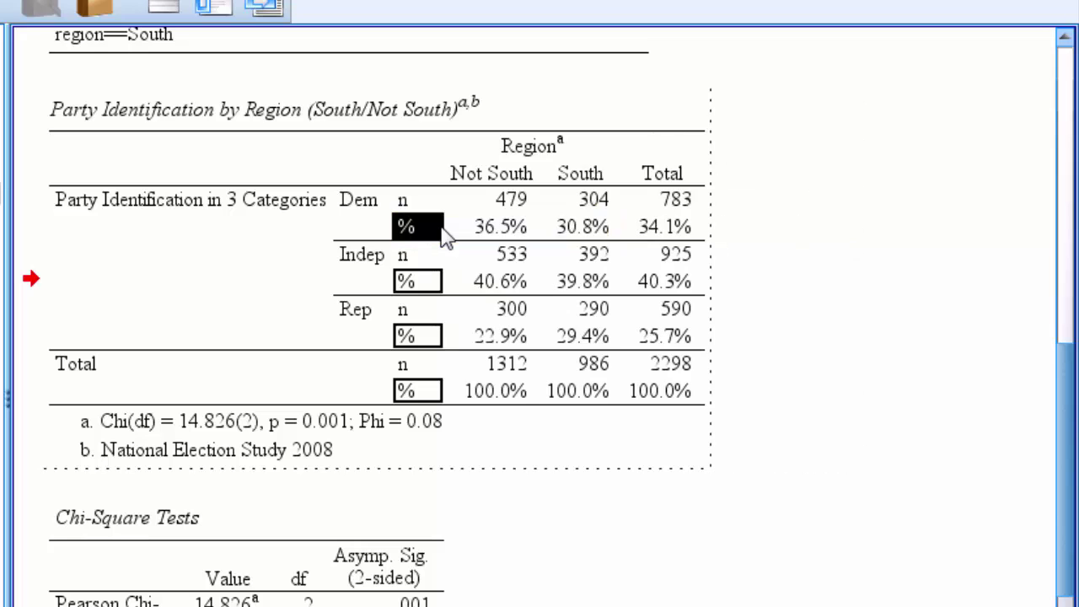